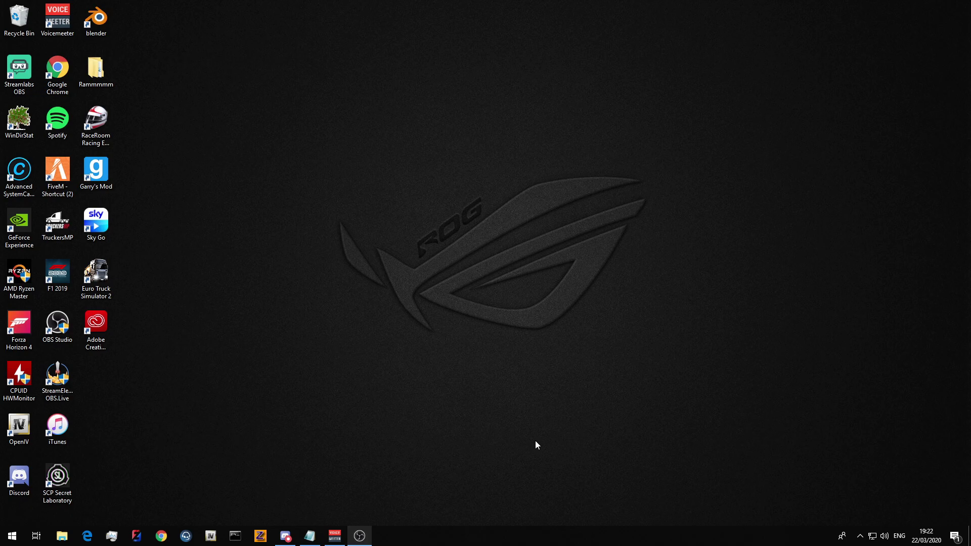
# Launch ZModeler3 from its taskbar icon, opening an empty four-viewport scene.
pyautogui.click(136, 536)
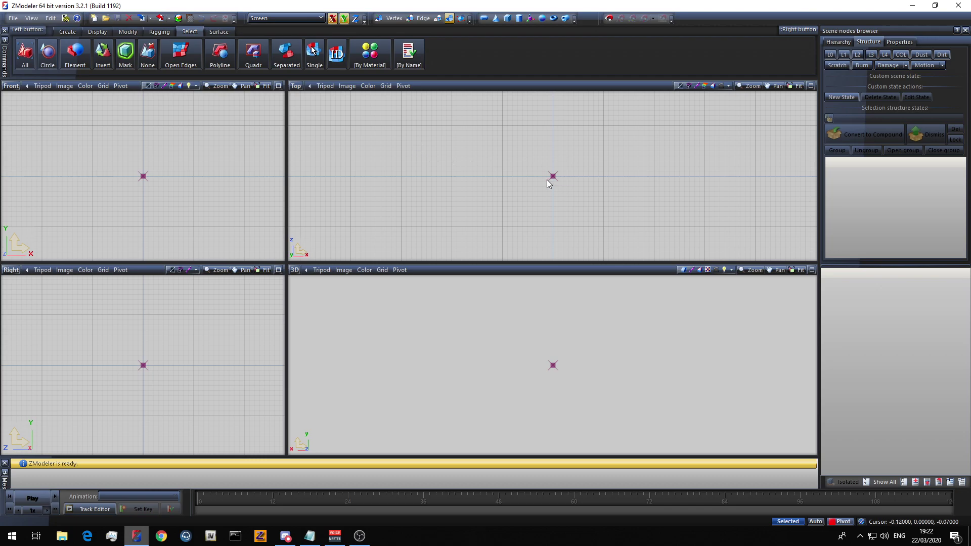
# Start a File > Merge and pick Fixed Dev charger.z3d in the 2018 Dodge Charger folder.
pyautogui.click(14, 19)
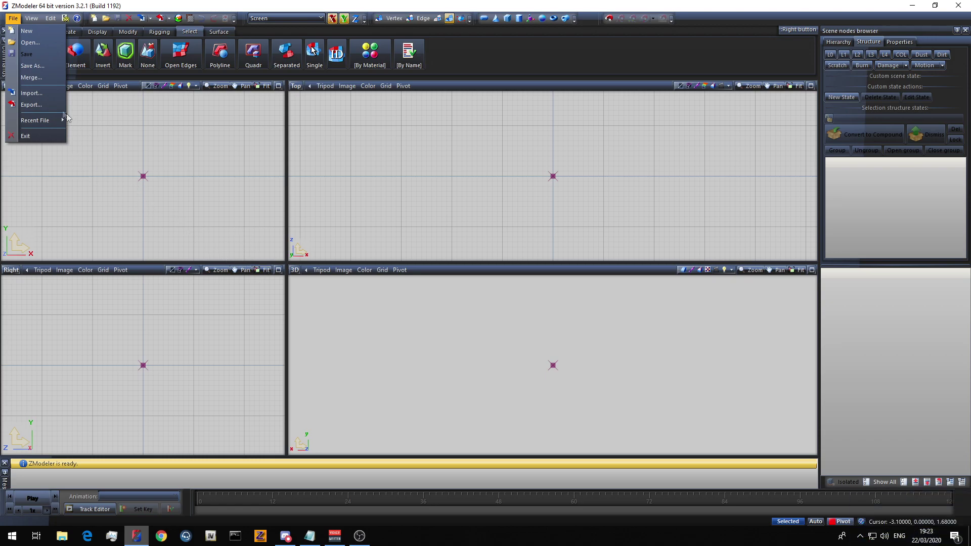
pyautogui.click(31, 78)
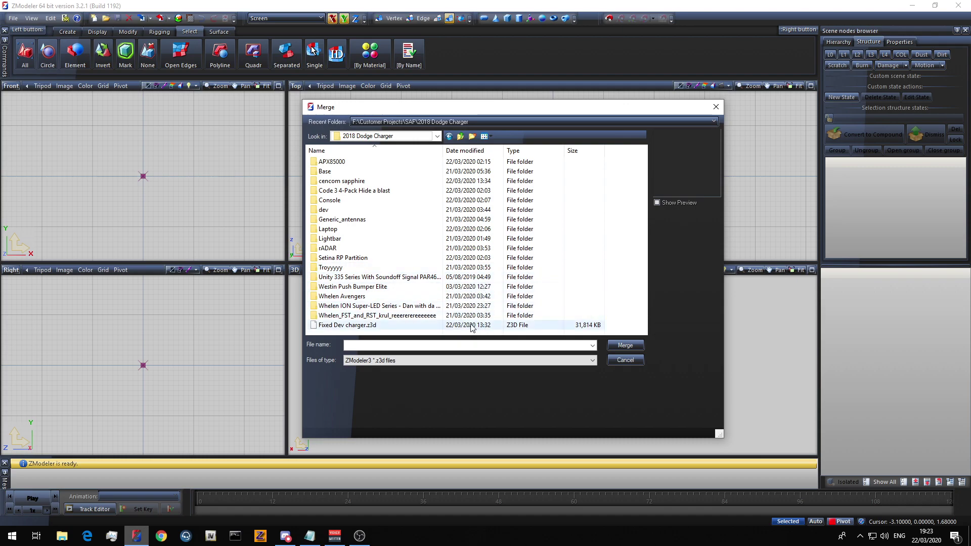
pyautogui.click(377, 329)
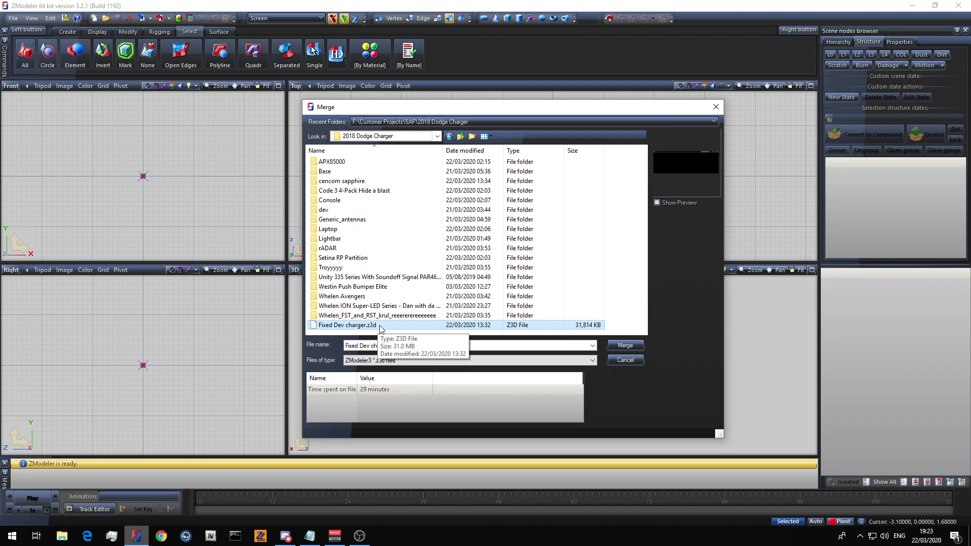
# Open the Whelen Avengers .z3d file for merging and reposition the object merge dialog.
pyautogui.doubleClick(349, 296)
pyautogui.doubleClick(435, 185)
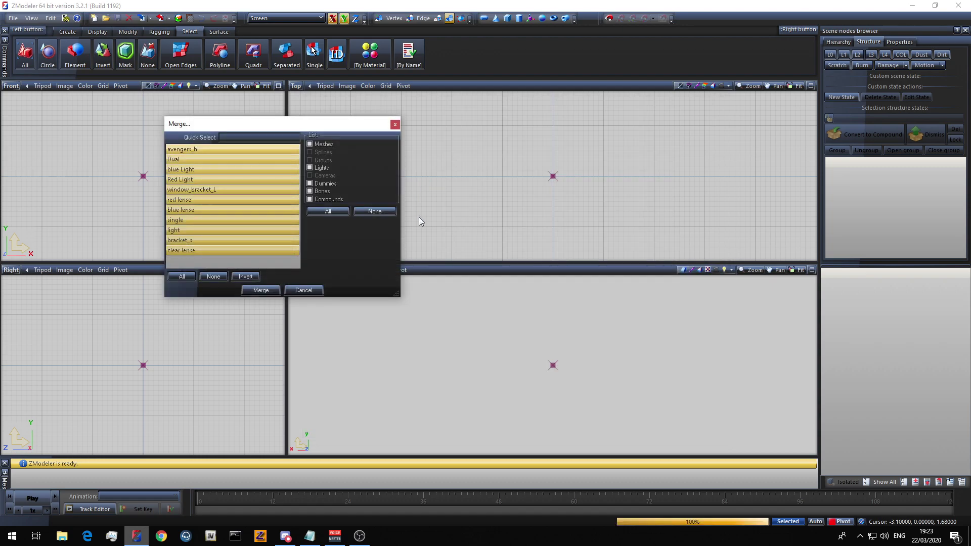
pyautogui.moveTo(230, 126); pyautogui.dragTo(375, 144)
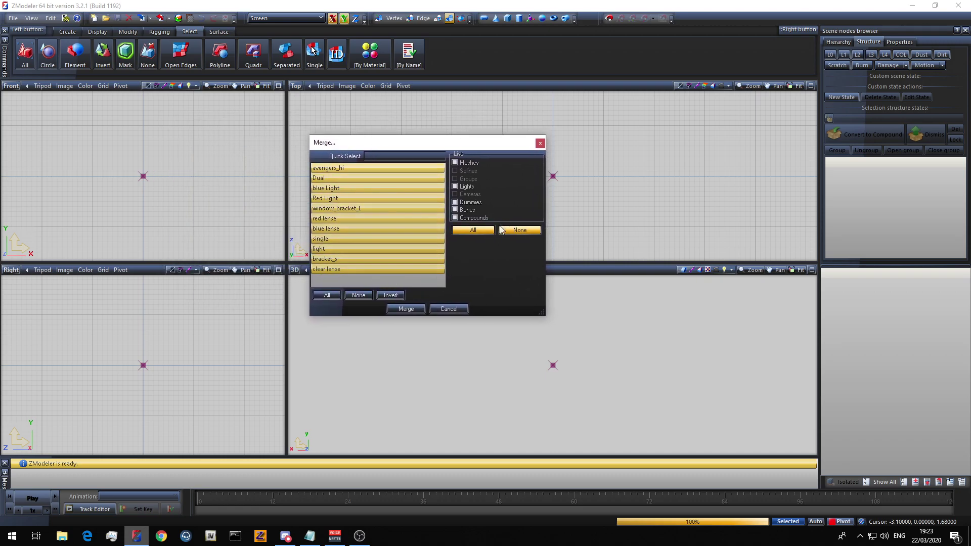
pyautogui.click(467, 162)
pyautogui.click(470, 167)
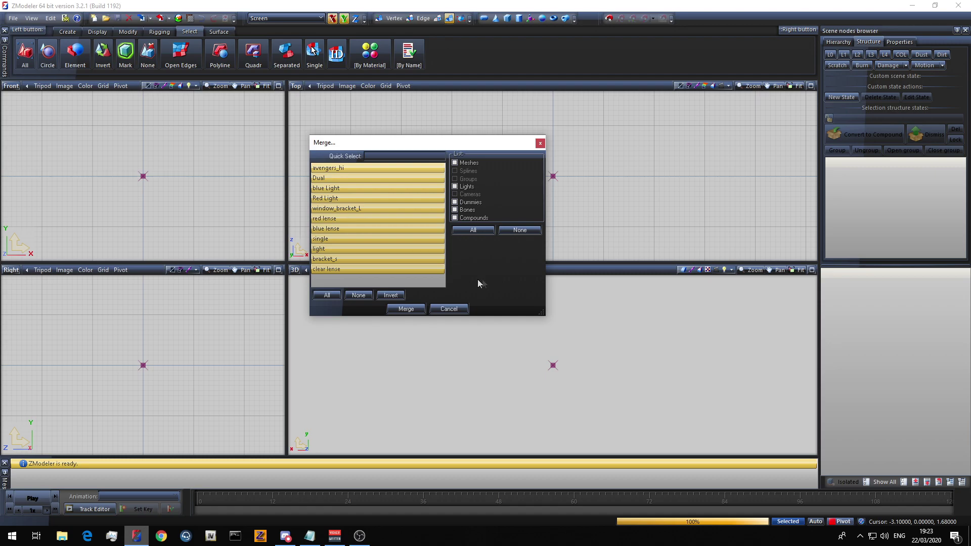
# Select all eleven light bar objects in the merge list and merge them.
pyautogui.click(363, 297)
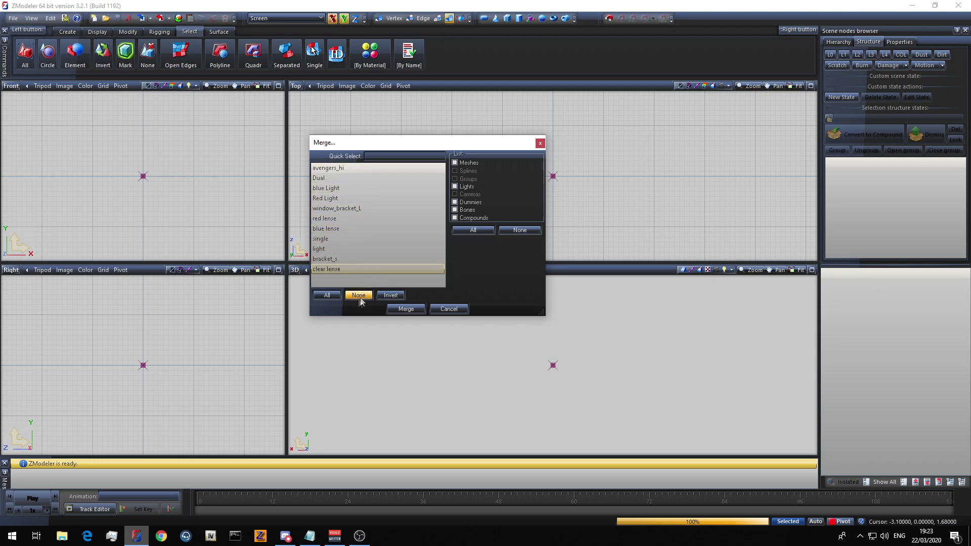
pyautogui.click(324, 296)
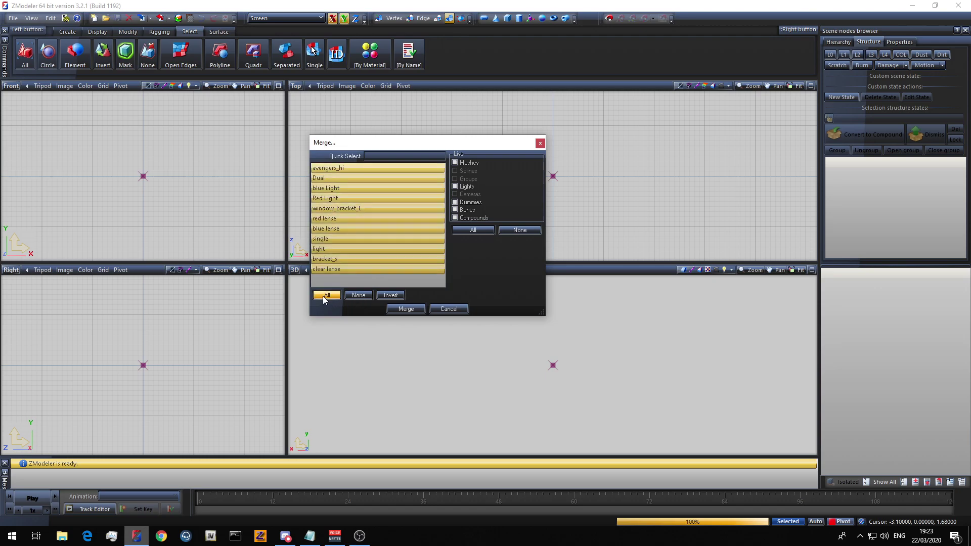
pyautogui.click(351, 270)
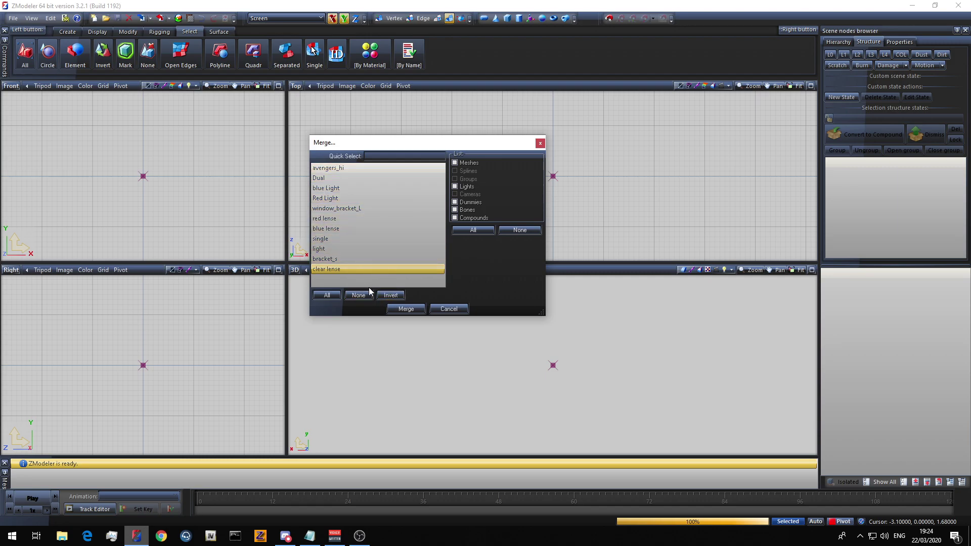
pyautogui.click(339, 229)
pyautogui.keyDown('ctrl'); pyautogui.click(341, 187); pyautogui.keyUp('ctrl')
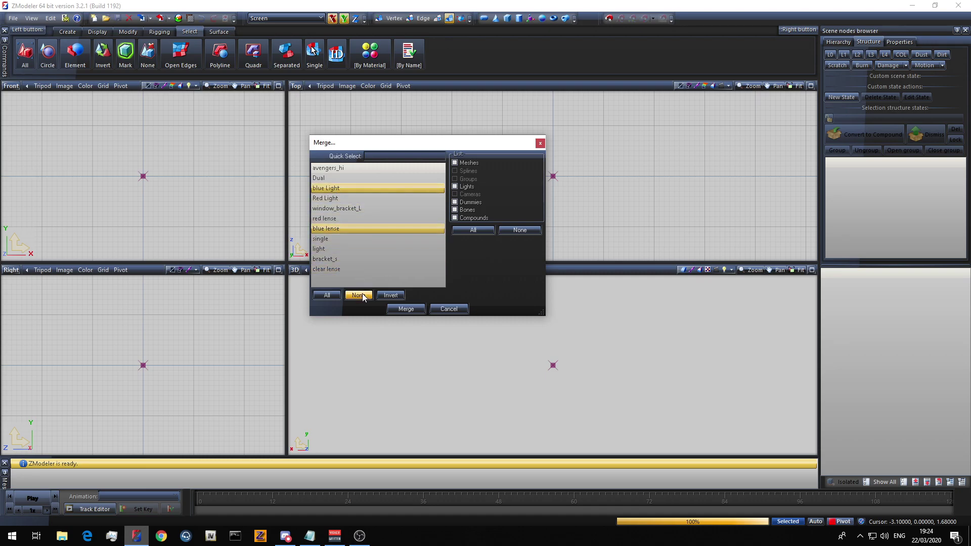
pyautogui.click(327, 296)
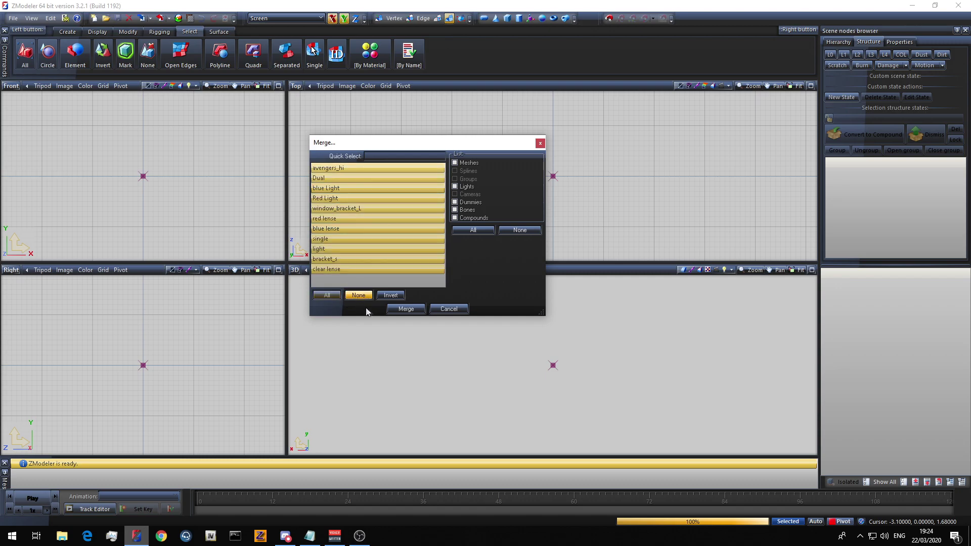
pyautogui.keyDown('ctrl'); pyautogui.click(335, 249); pyautogui.keyUp('ctrl')
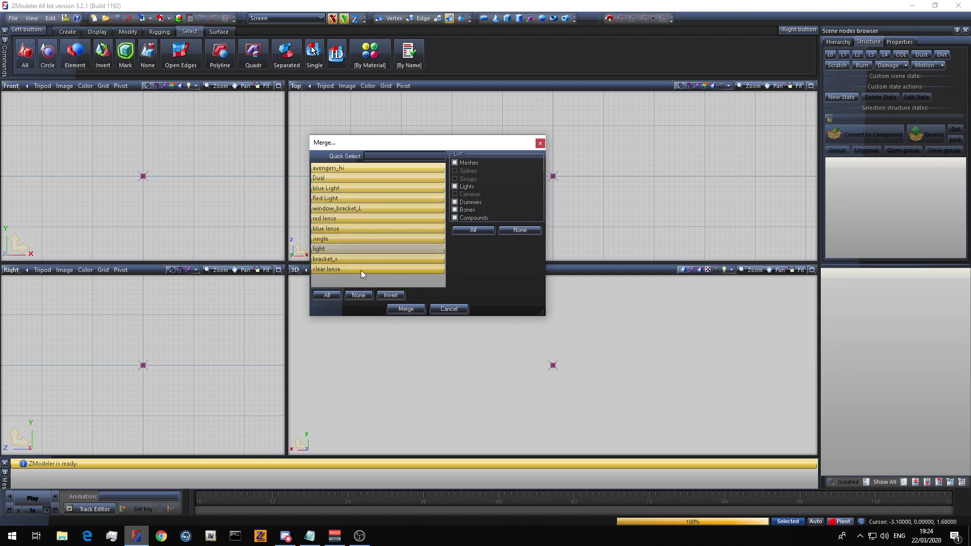
pyautogui.click(367, 267)
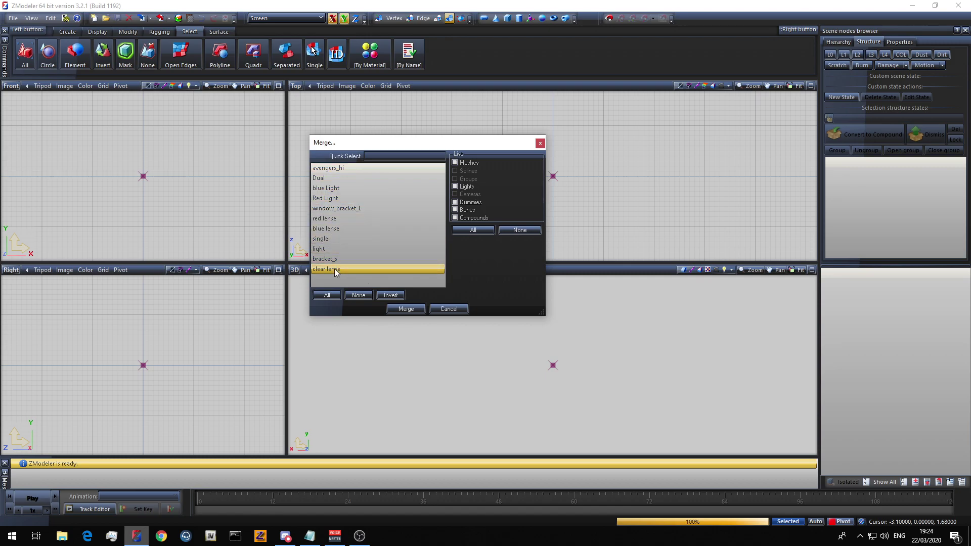
pyautogui.click(332, 249)
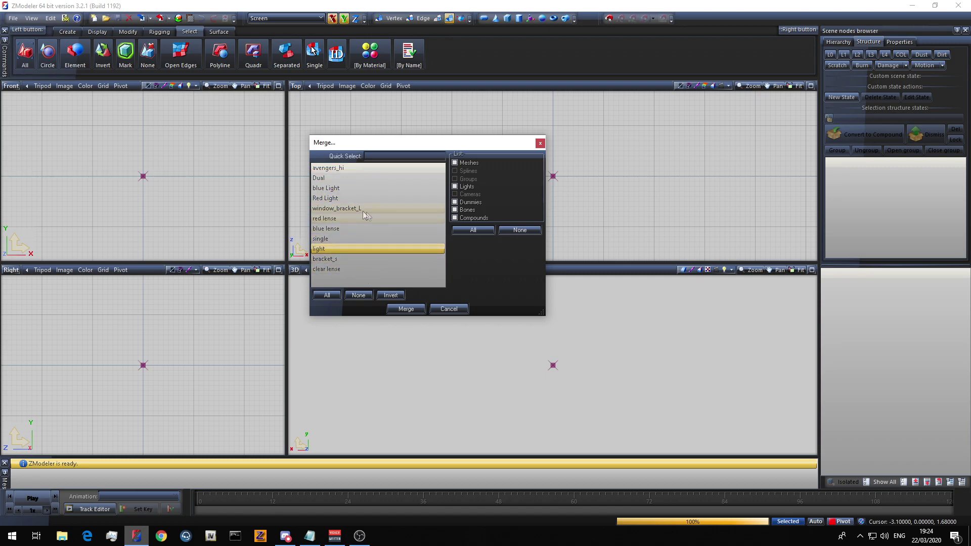
pyautogui.keyDown('shift'); pyautogui.click(323, 188); pyautogui.keyUp('shift')
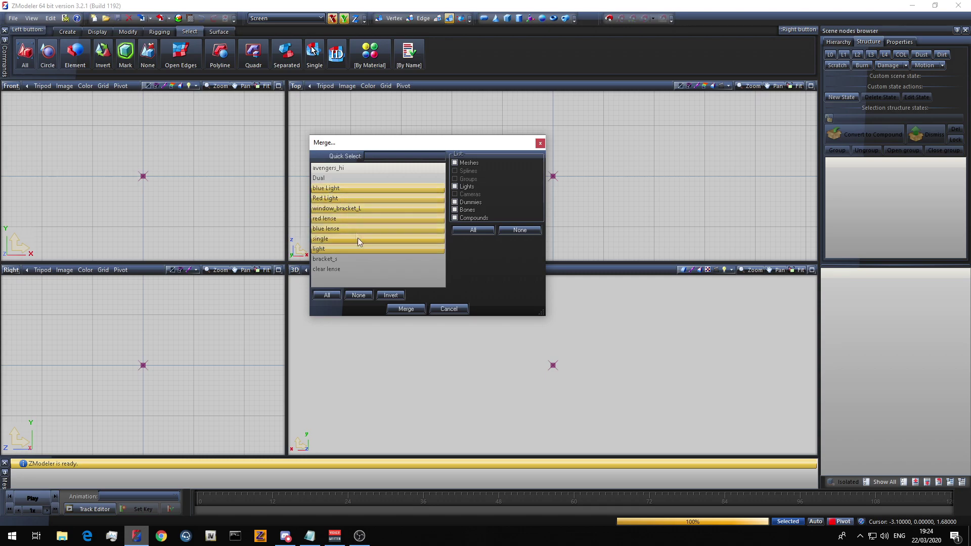
pyautogui.click(326, 295)
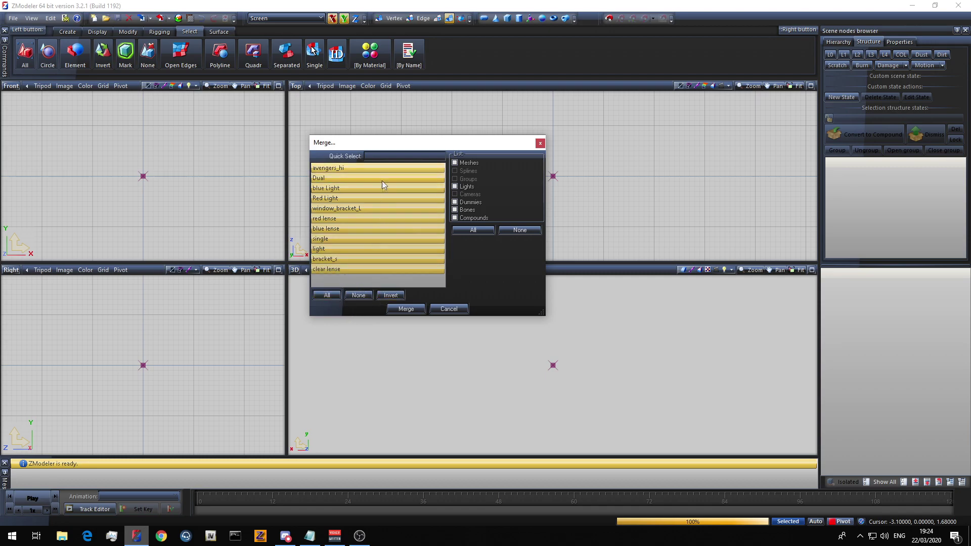
pyautogui.click(400, 308)
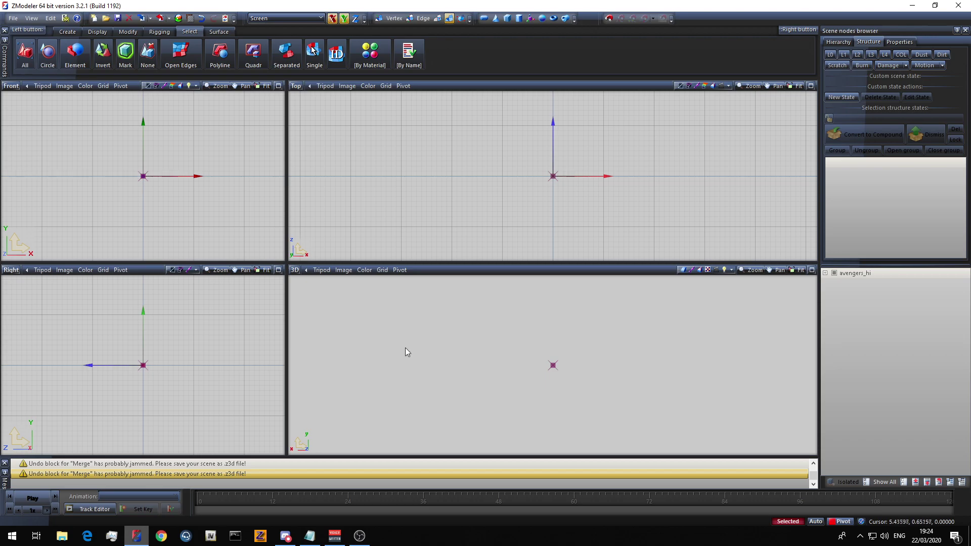
# Display the L0 meshes and zoom in on the merged light bars in top view.
pyautogui.click(833, 55)
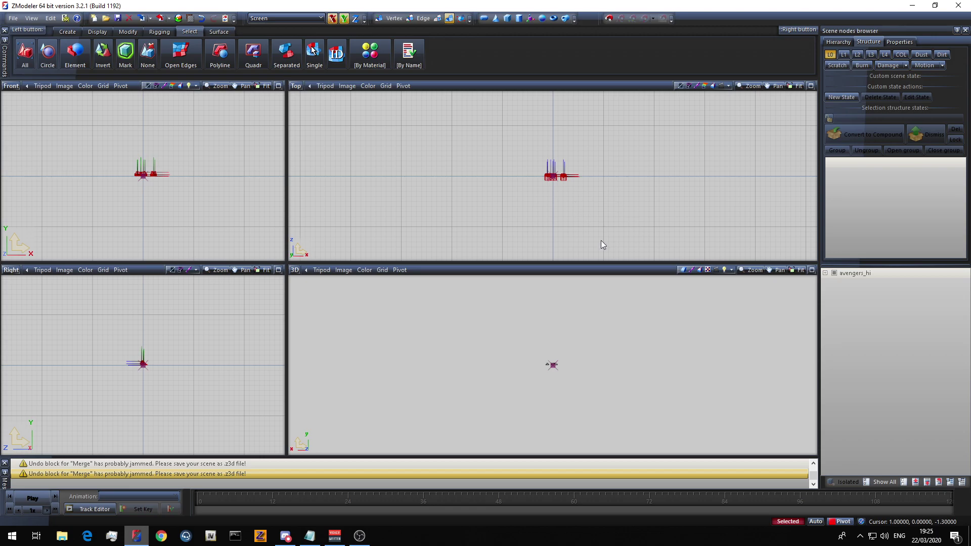
pyautogui.scroll(3, 563, 205)
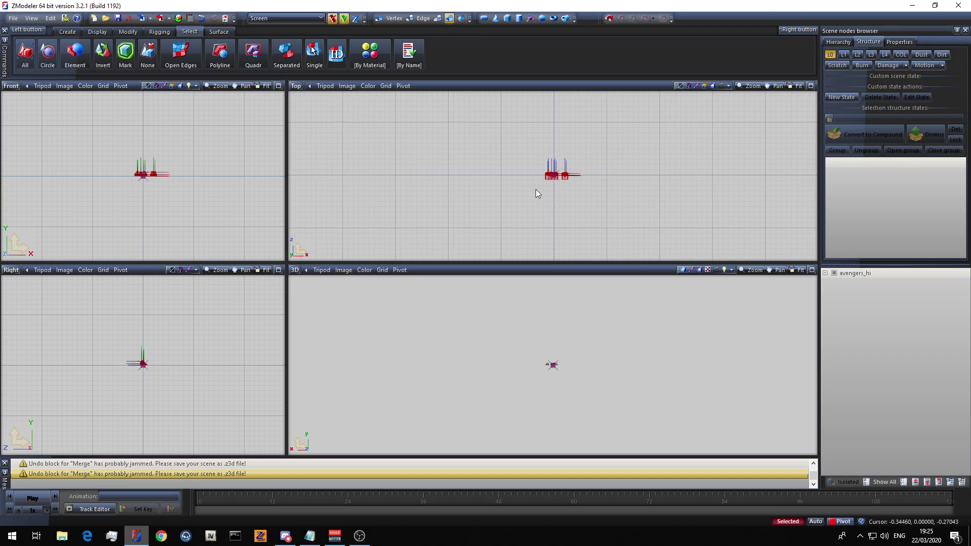
pyautogui.moveTo(554, 179); pyautogui.dragTo(561, 209, button='middle')
pyautogui.scroll(2, 541, 217)
pyautogui.scroll(1, 561, 208)
pyautogui.click(521, 198)
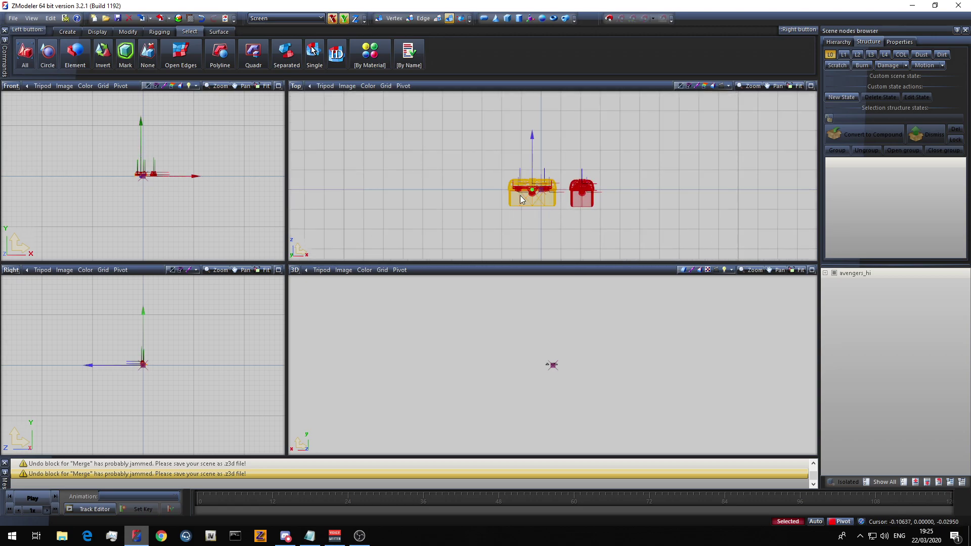
pyautogui.click(549, 231)
# Box-select both light bar models with rectangle selection, then clear the selection.
pyautogui.press('q')
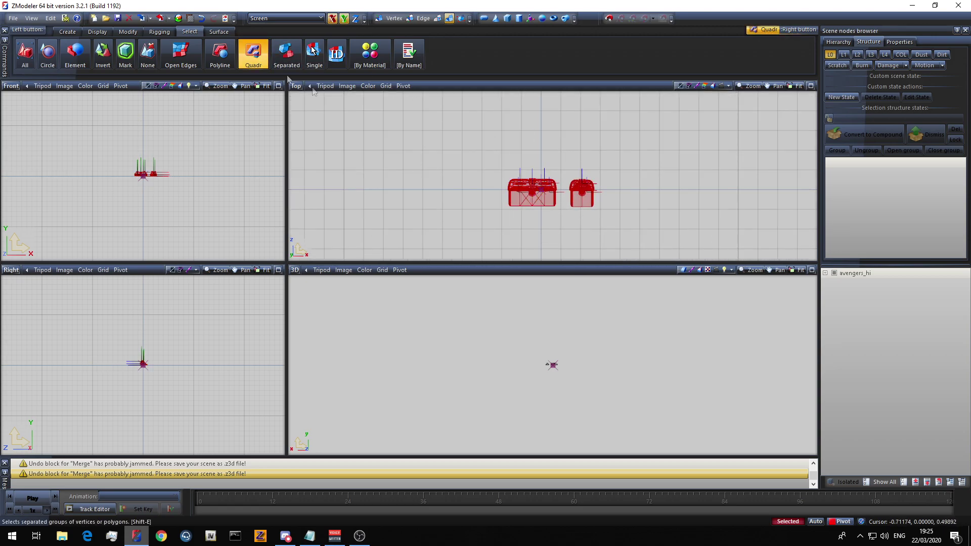
pyautogui.rightClick(734, 242)
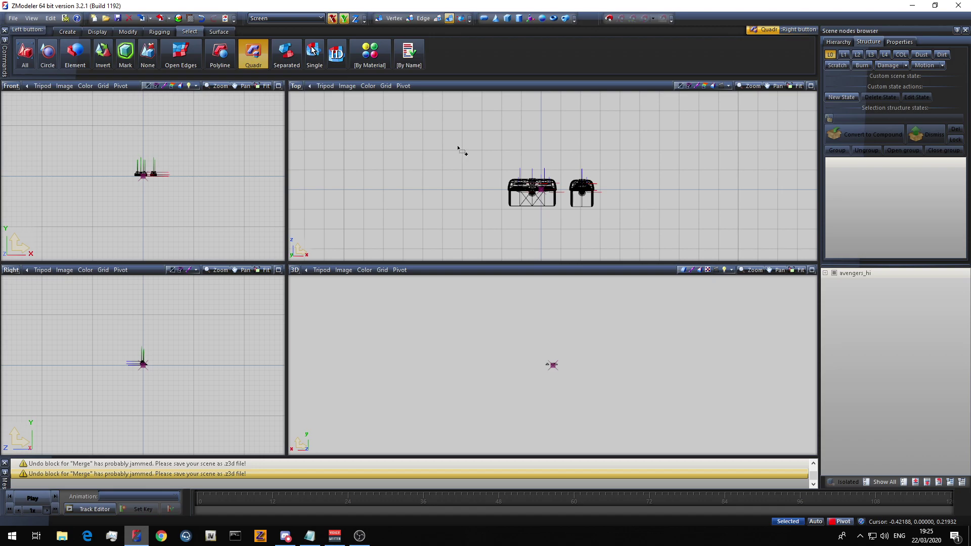
pyautogui.moveTo(475, 161); pyautogui.dragTo(650, 216)
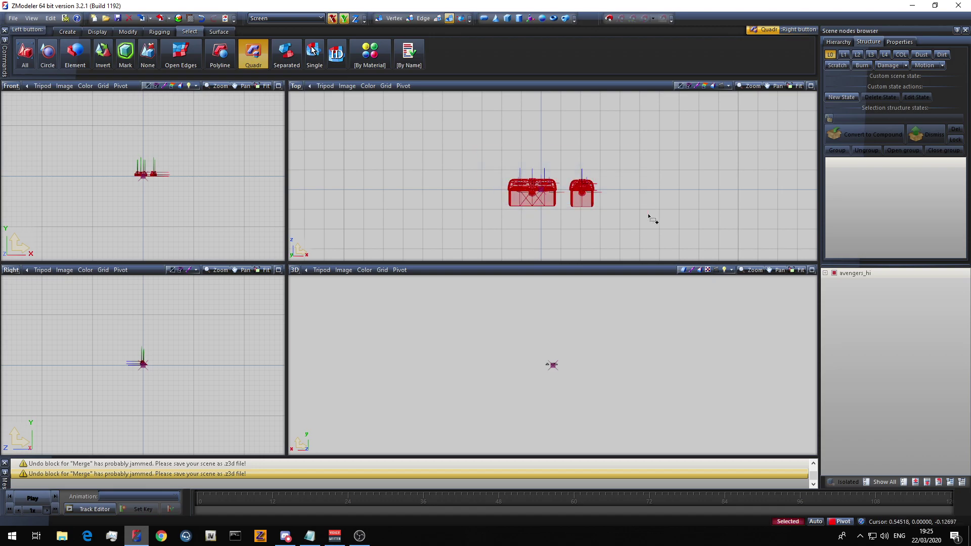
pyautogui.rightClick(649, 216)
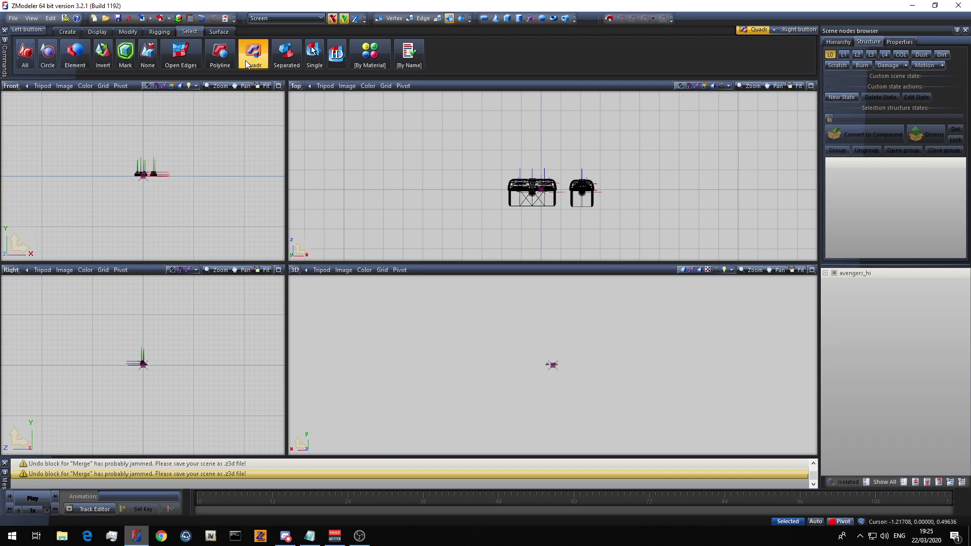
pyautogui.moveTo(459, 147); pyautogui.dragTo(566, 240)
pyautogui.moveTo(655, 193); pyautogui.dragTo(542, 223, button='right')
# Inspect the avengers_hi hierarchy's single and Dual groups, then collapse it.
pyautogui.click(825, 273)
pyautogui.click(833, 294)
pyautogui.click(833, 284)
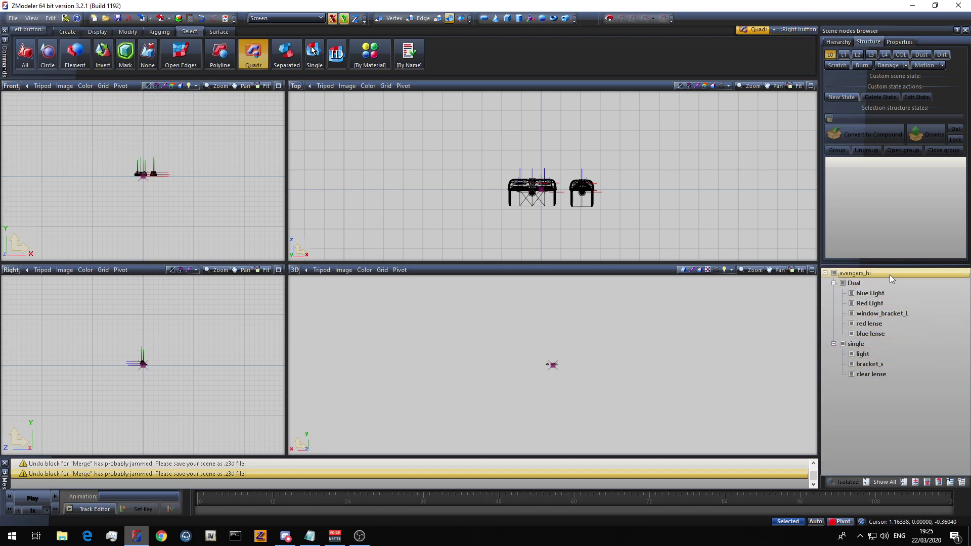
pyautogui.click(825, 273)
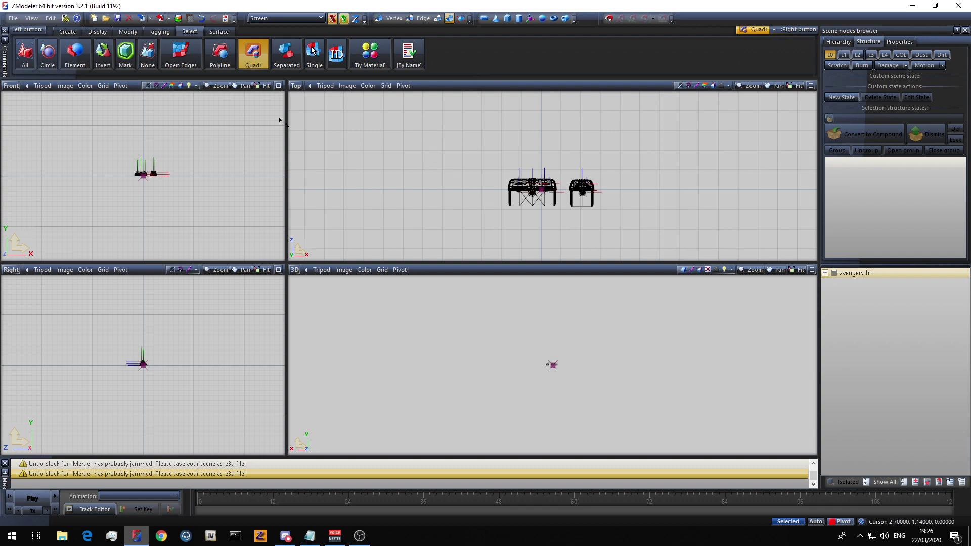
# Show the desktop, shift the gauntlet file icon toward the centre, then return to ZModeler3.
pyautogui.press('super+d')
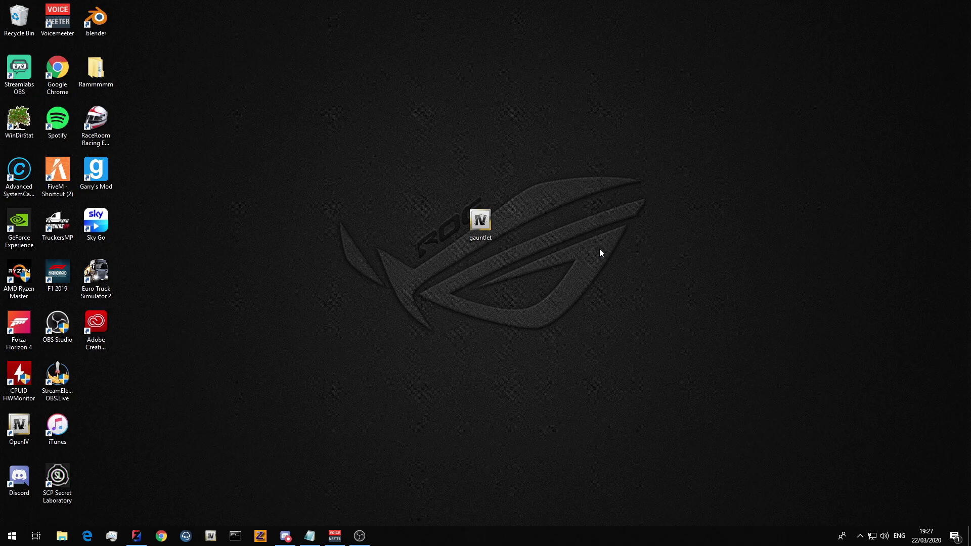
pyautogui.moveTo(616, 287); pyautogui.dragTo(363, 162)
pyautogui.click(363, 162)
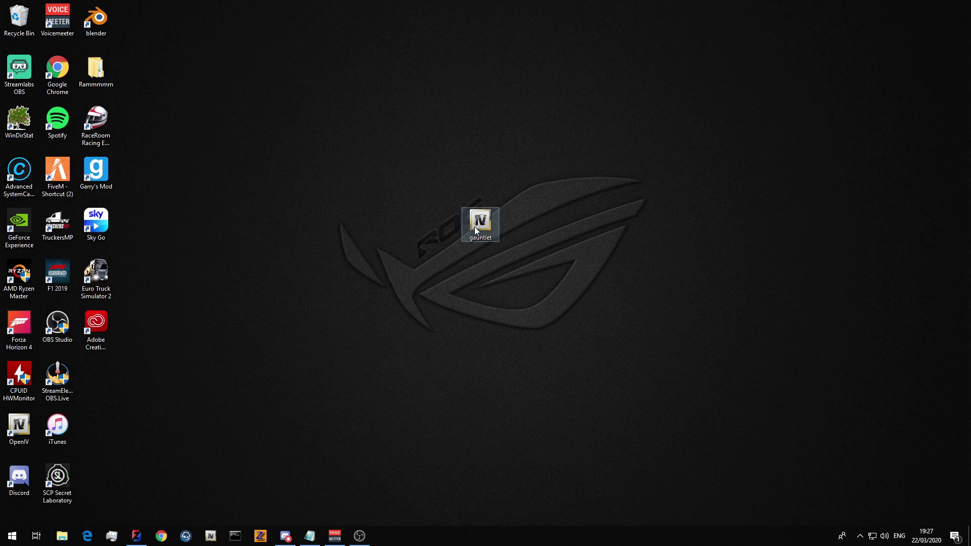
pyautogui.moveTo(477, 227); pyautogui.dragTo(463, 263)
pyautogui.moveTo(355, 214); pyautogui.dragTo(601, 357)
pyautogui.click(600, 358)
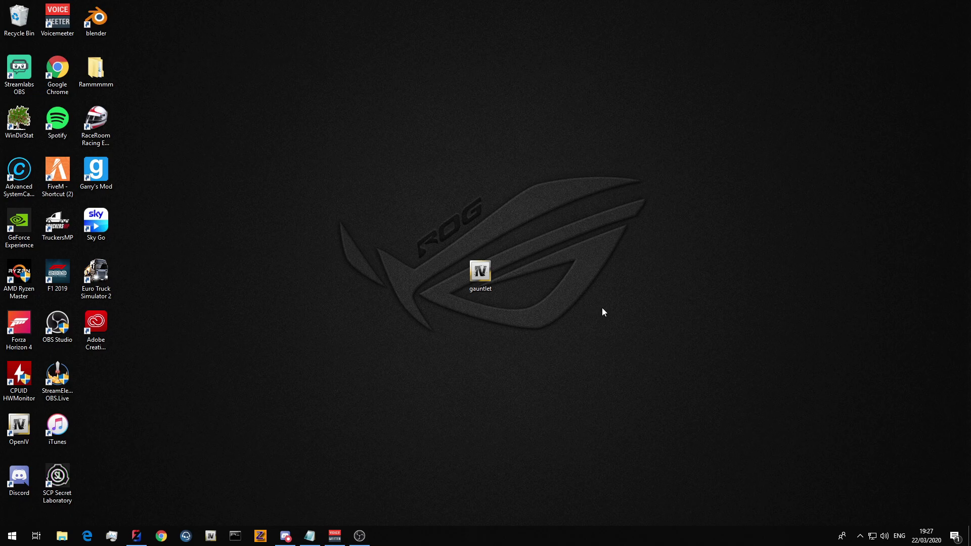
pyautogui.moveTo(488, 282); pyautogui.dragTo(458, 293)
pyautogui.moveTo(514, 338); pyautogui.dragTo(479, 315)
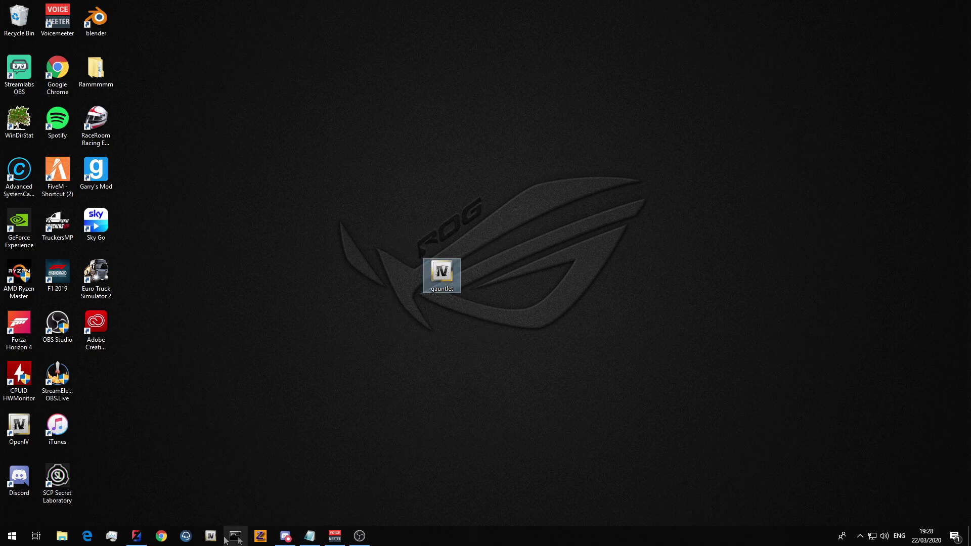
pyautogui.click(136, 535)
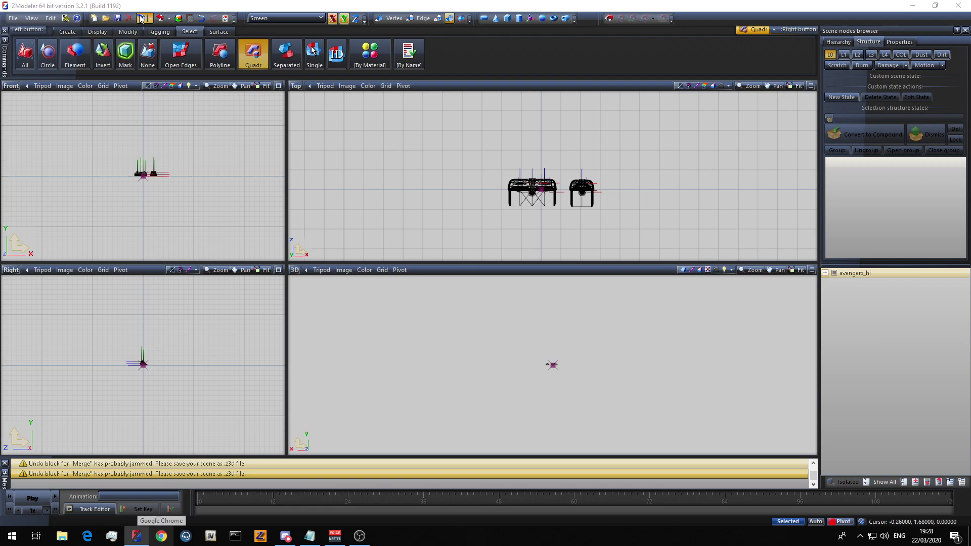
# Import the gauntlet model from the desktop and orbit the view around the car.
pyautogui.click(141, 19)
pyautogui.scroll(-5, 430, 229)
pyautogui.scroll(-8, 389, 304)
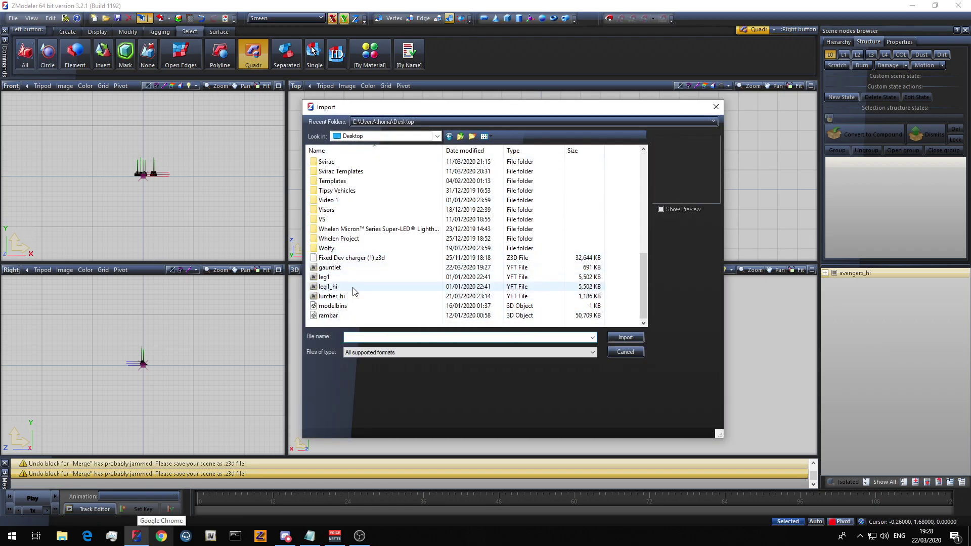
pyautogui.doubleClick(334, 267)
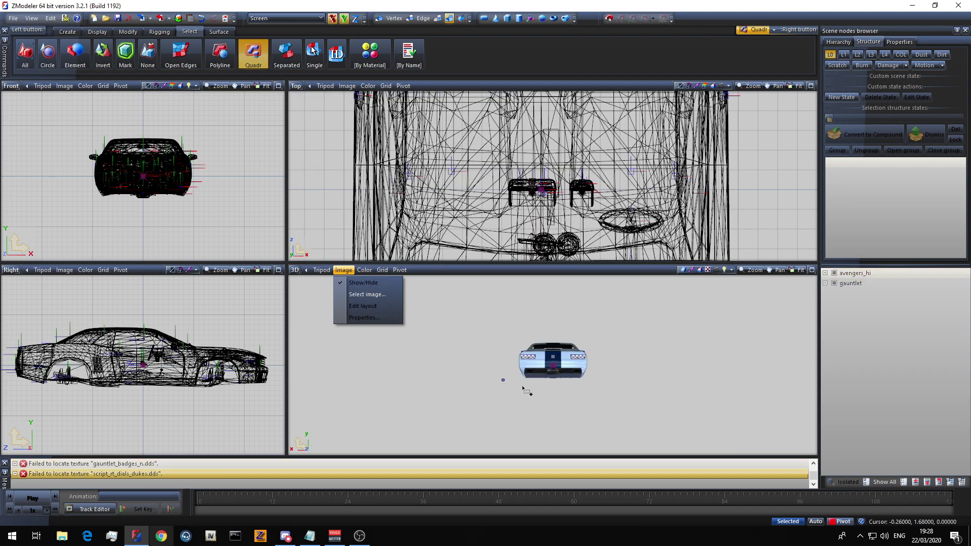
pyautogui.moveTo(527, 391); pyautogui.dragTo(571, 403, button='middle')
pyautogui.scroll(5, 562, 384)
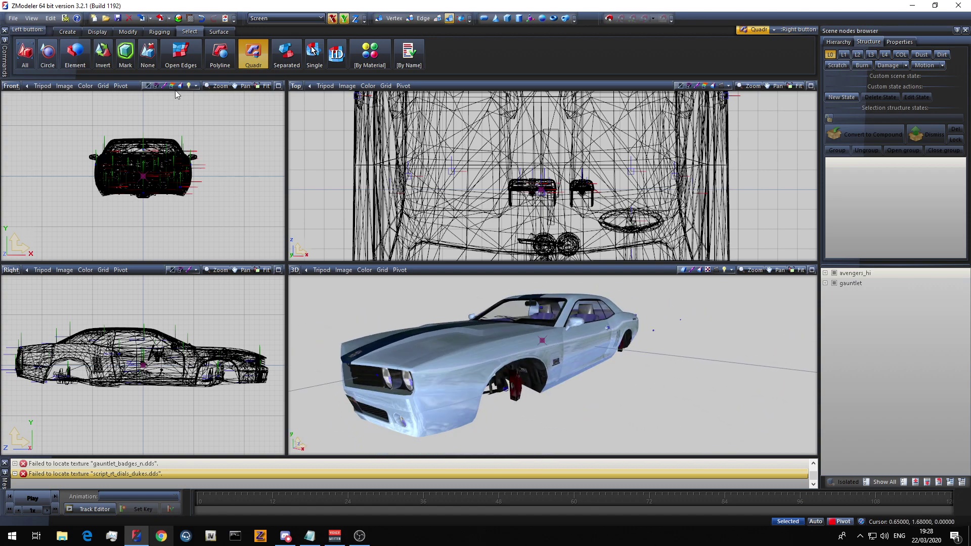
# Reopen the Import browser with the gauntlet YFT file picked.
pyautogui.click(142, 18)
pyautogui.moveTo(641, 210); pyautogui.dragTo(641, 307)
pyautogui.click(330, 277)
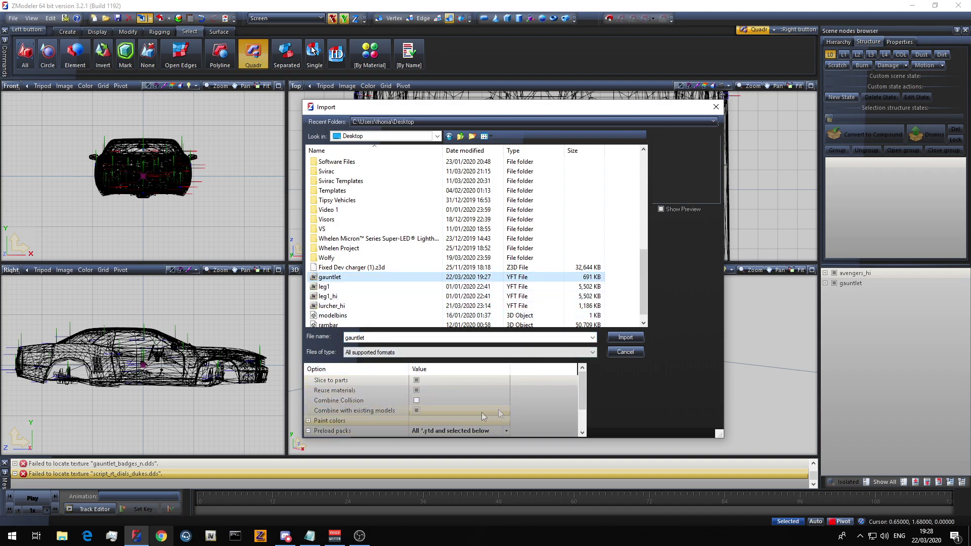
# Remove explorer13.ytd from the preload packs, leaving only vehshare.ytd.
pyautogui.moveTo(584, 389); pyautogui.dragTo(584, 414)
pyautogui.click(426, 432)
pyautogui.moveTo(462, 152); pyautogui.dragTo(589, 155)
pyautogui.click(945, 151)
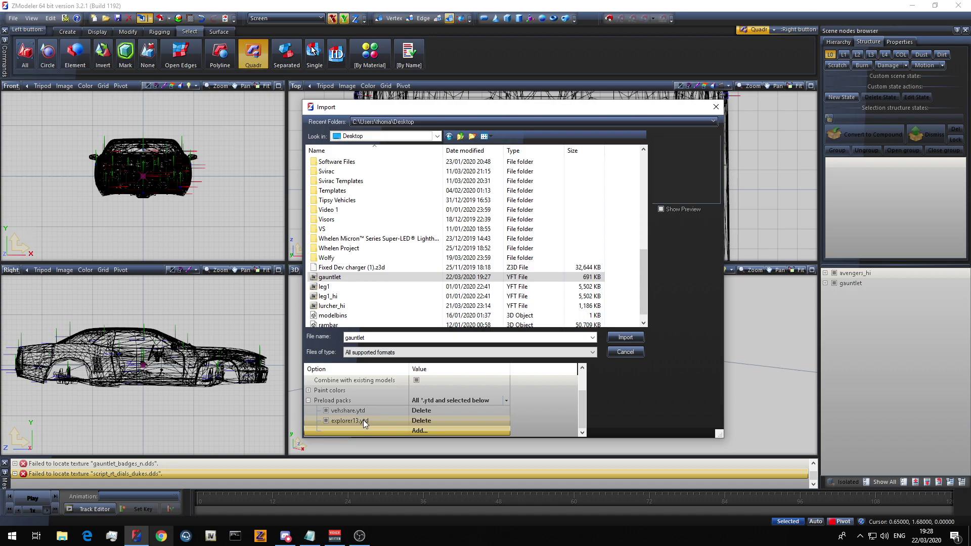
pyautogui.click(436, 420)
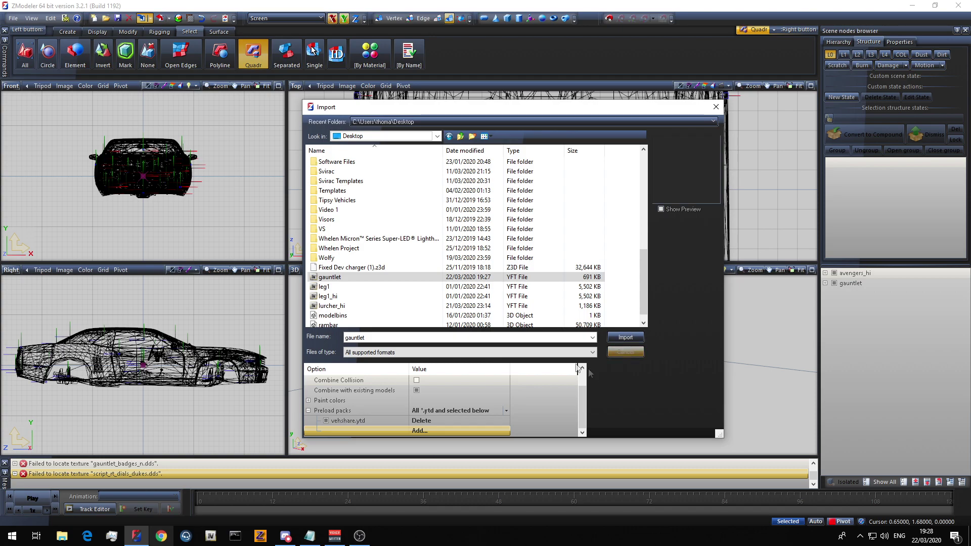
# Import the gauntlet with these options and select the textured car chassis.
pyautogui.click(617, 352)
pyautogui.moveTo(591, 378)
pyautogui.mouseDown(button='middle')
pyautogui.moveTo(569, 380)
pyautogui.moveTo(602, 374)
pyautogui.mouseUp(button='middle')
pyautogui.click(602, 374)
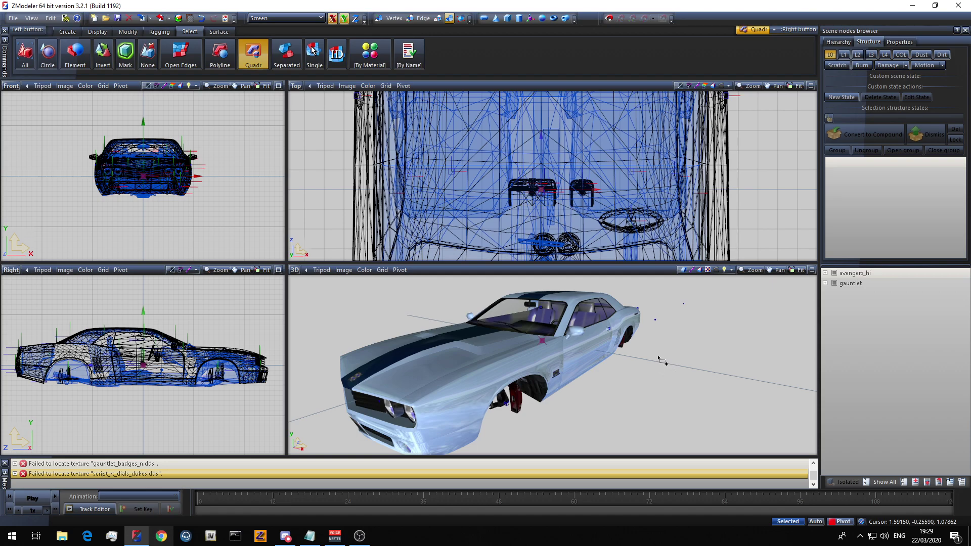
# Deselect the chassis, minimise ZModeler3, and drag the gauntlet icon higher on the desktop.
pyautogui.click(602, 400)
pyautogui.click(912, 5)
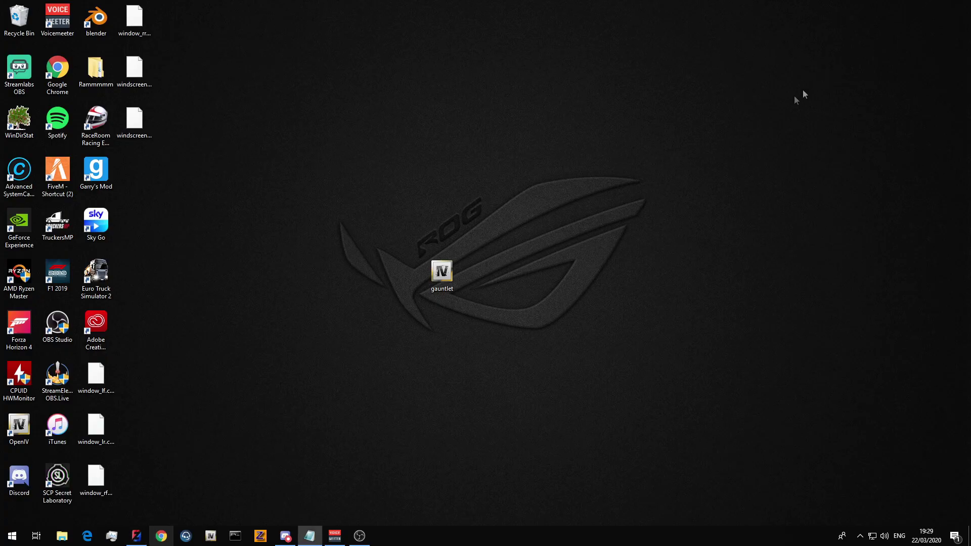
pyautogui.moveTo(447, 276); pyautogui.dragTo(507, 132)
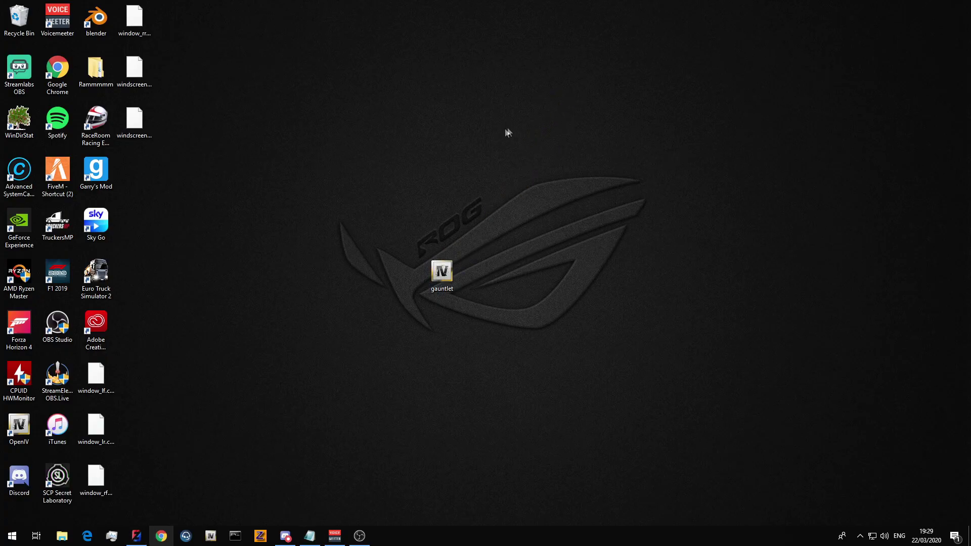
pyautogui.click(487, 94)
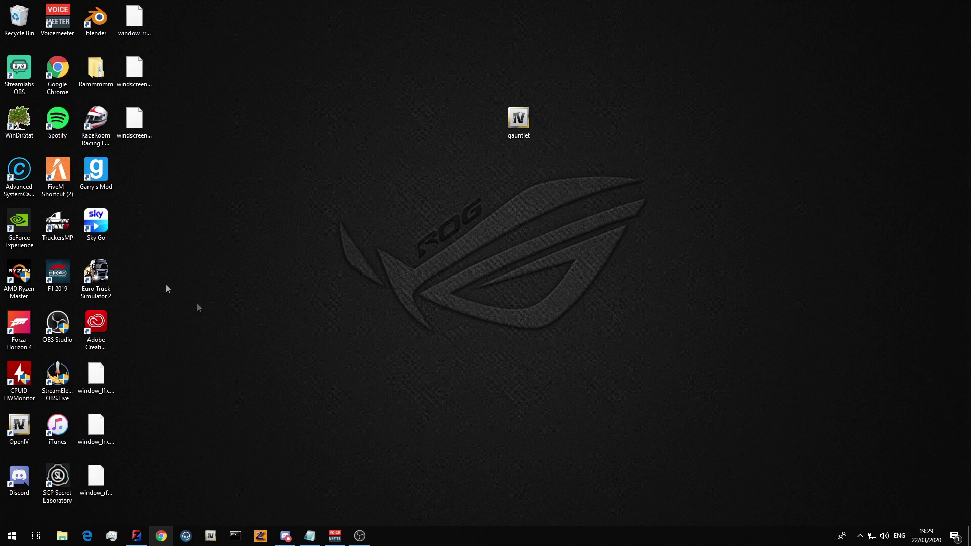
# Place the chamfered box icon near the centre and the gauntlet icon further right.
pyautogui.moveTo(383, 205); pyautogui.dragTo(456, 276)
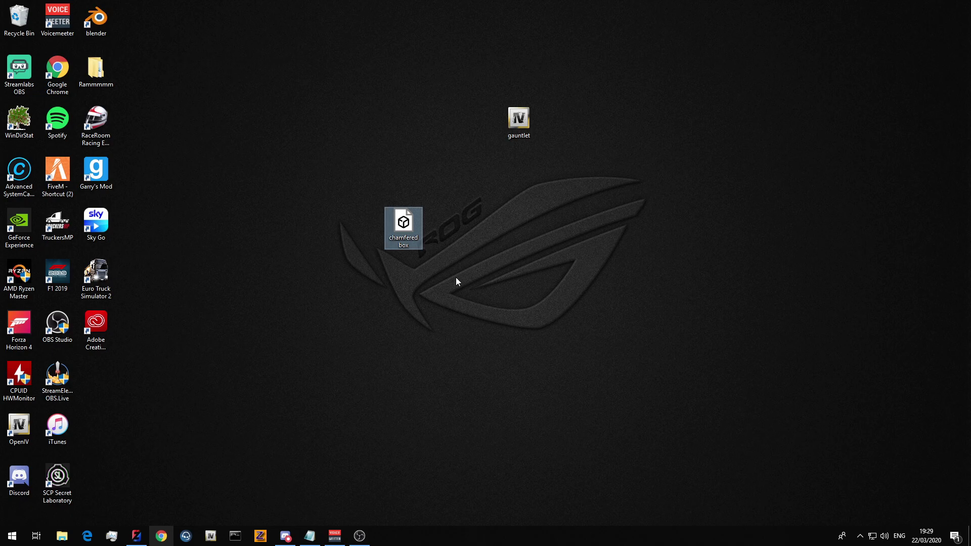
pyautogui.moveTo(413, 228); pyautogui.dragTo(491, 279)
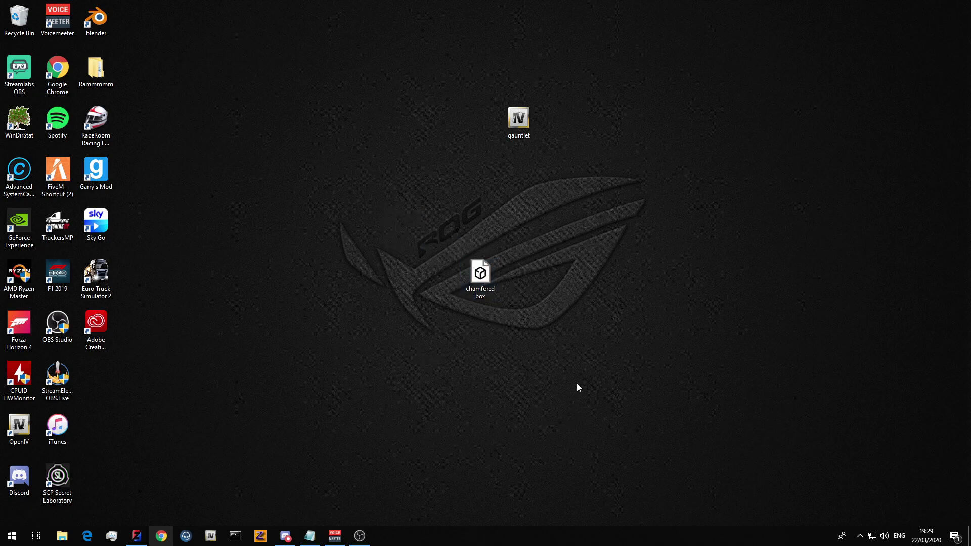
pyautogui.moveTo(527, 123); pyautogui.dragTo(562, 124)
pyautogui.click(493, 283)
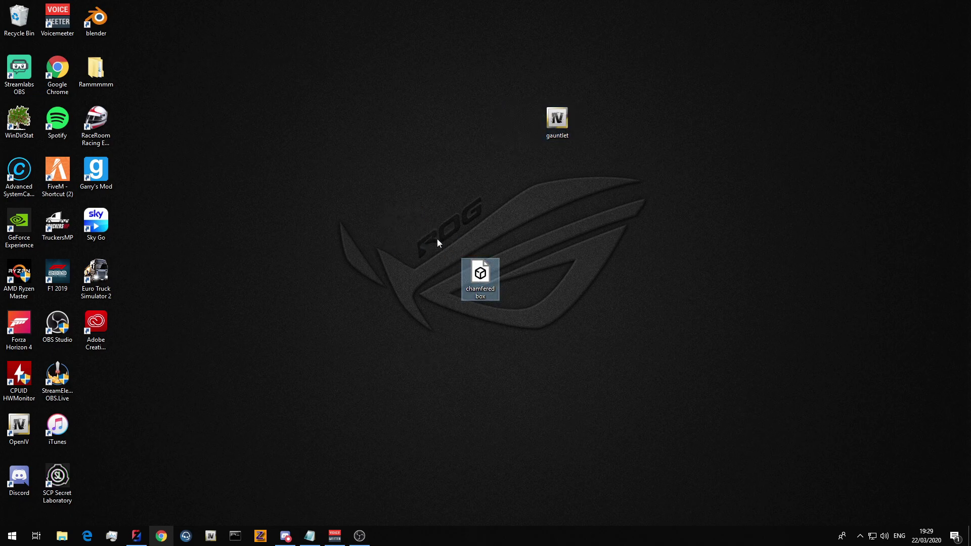
pyautogui.click(544, 358)
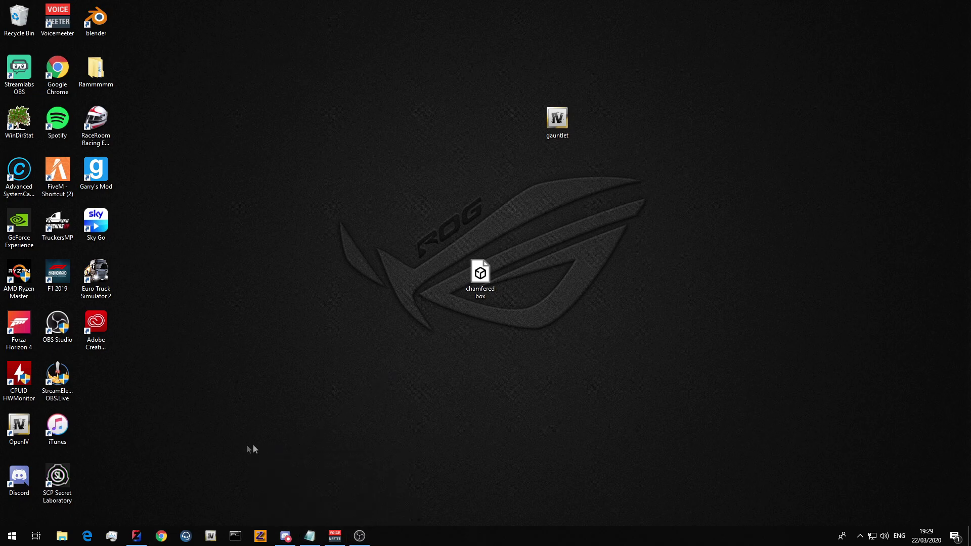
pyautogui.click(136, 535)
# Import the chamfered box file as Box002 and zoom and orbit the viewport onto it.
pyautogui.click(18, 21)
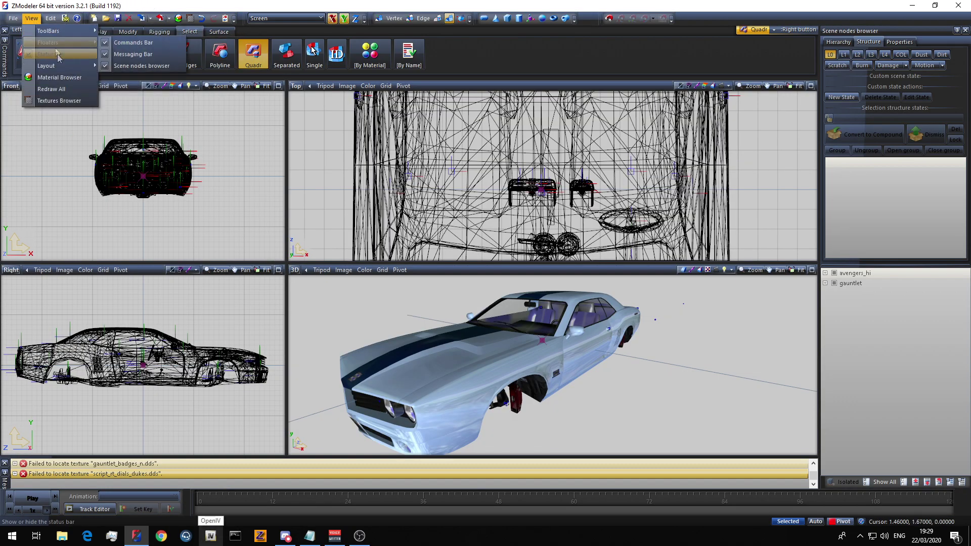
pyautogui.click(32, 93)
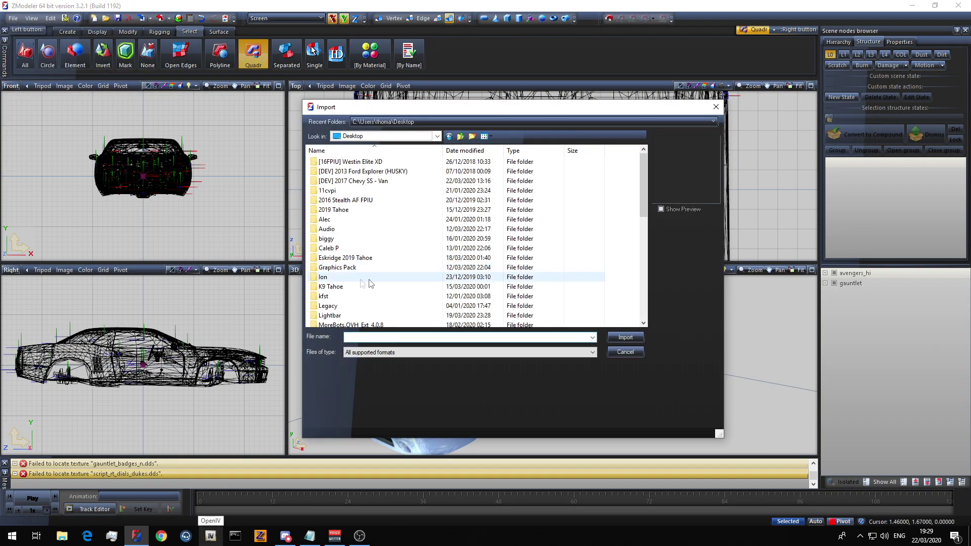
pyautogui.moveTo(642, 199); pyautogui.dragTo(649, 299)
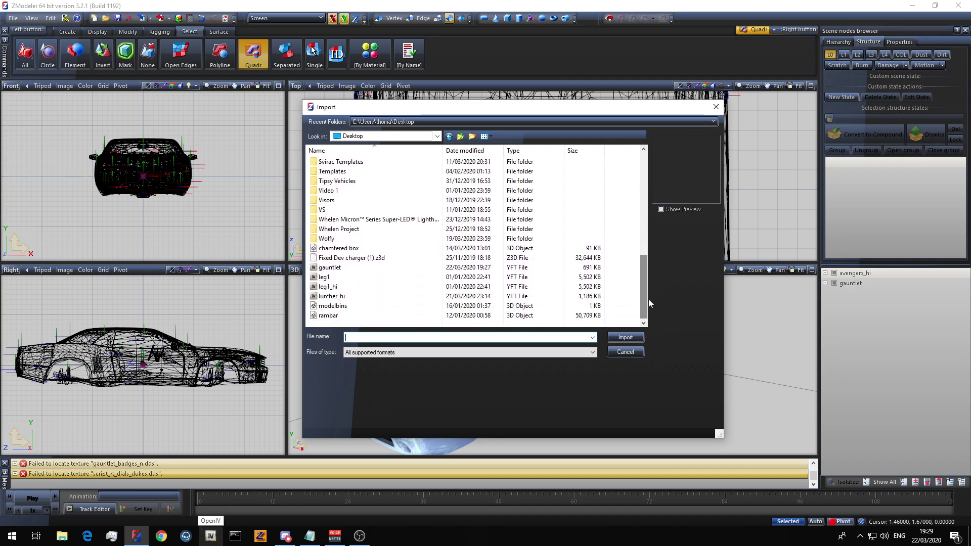
pyautogui.doubleClick(339, 249)
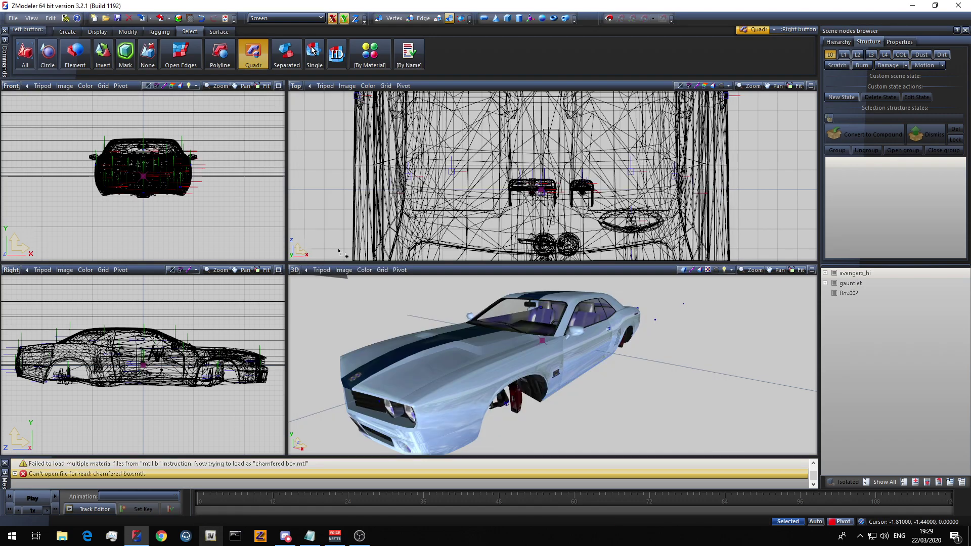
pyautogui.scroll(-5, 510, 345)
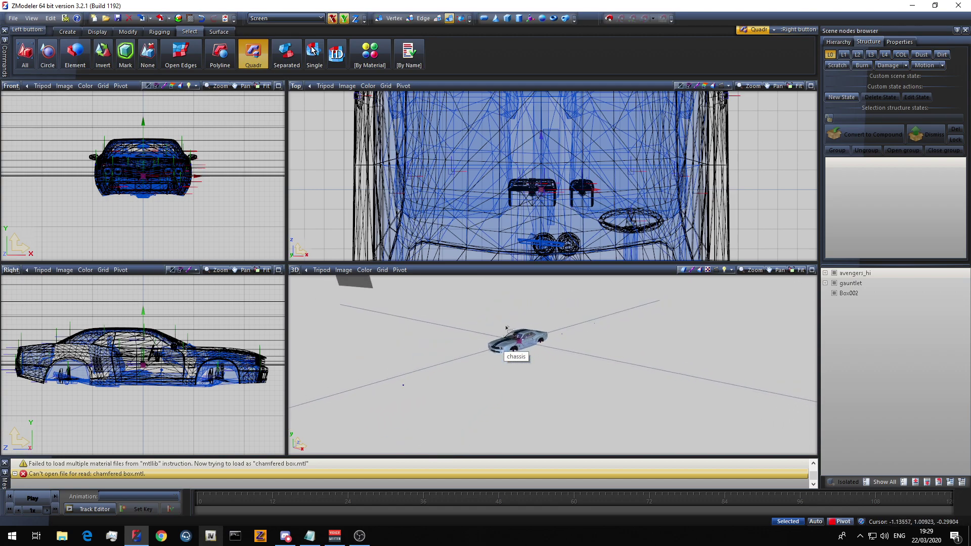
pyautogui.scroll(5, 513, 346)
pyautogui.moveTo(478, 334); pyautogui.dragTo(618, 358, button='middle')
pyautogui.scroll(-5, 439, 399)
pyautogui.scroll(5, 618, 357)
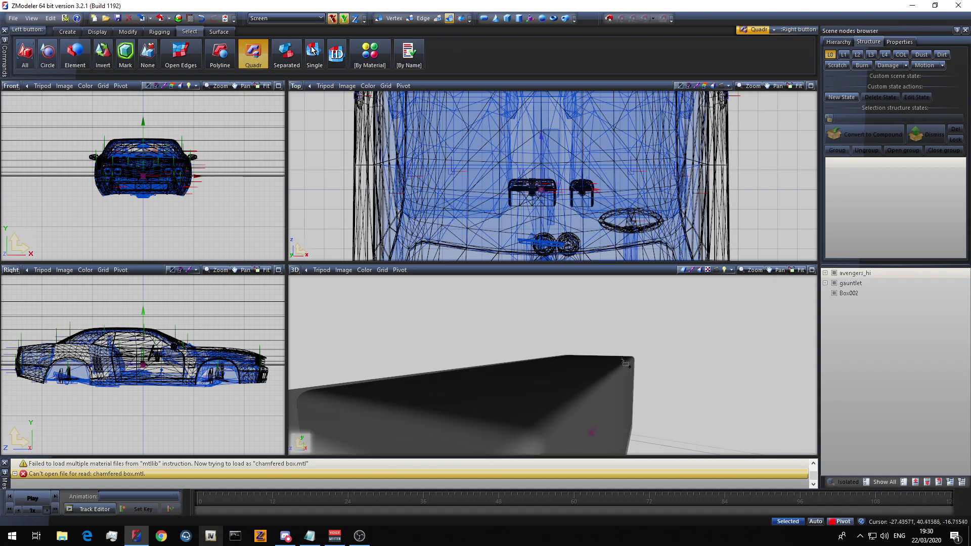
pyautogui.click(850, 293)
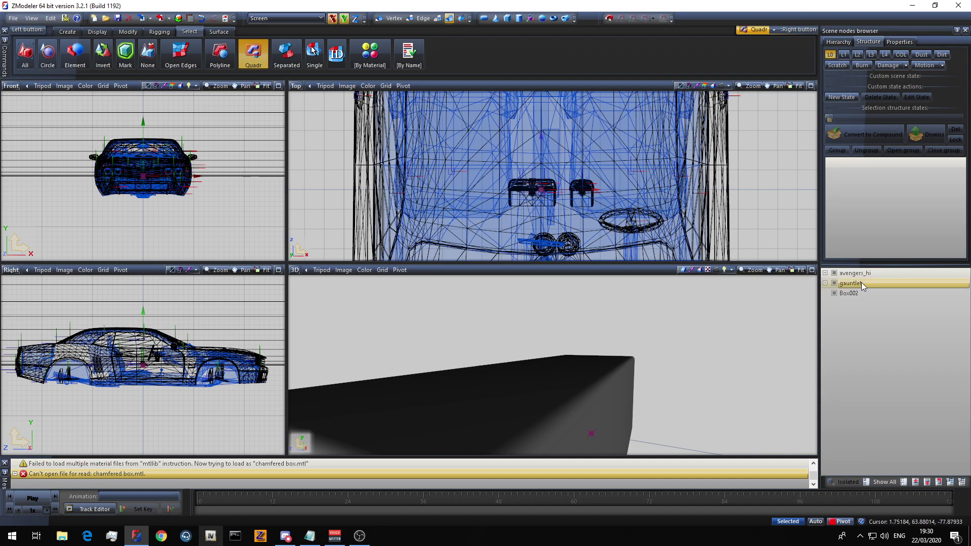
# Delete the imported box node, then reopen the Desktop Import browser with leg1 as file name.
pyautogui.rightClick(850, 293)
pyautogui.click(860, 349)
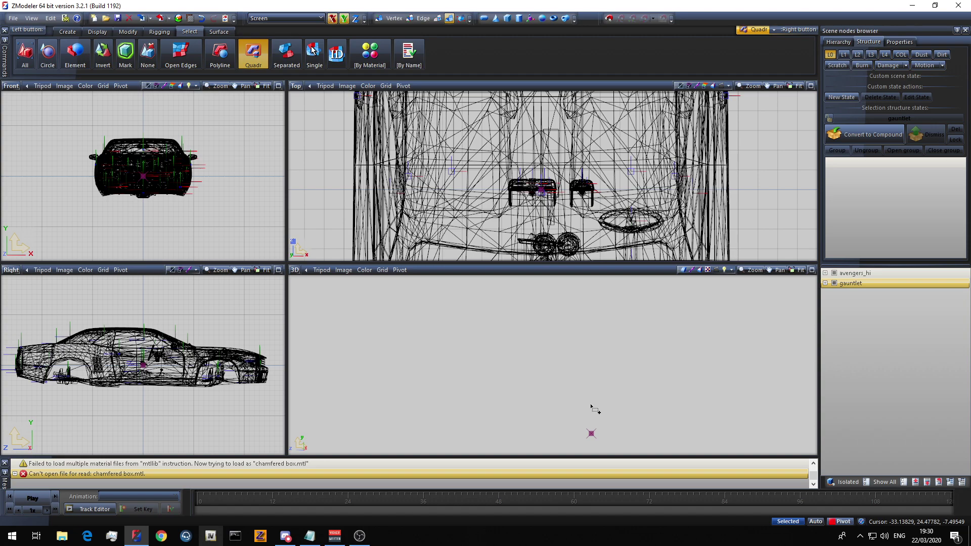
pyautogui.click(143, 17)
pyautogui.scroll(-10, 434, 253)
pyautogui.click(312, 279)
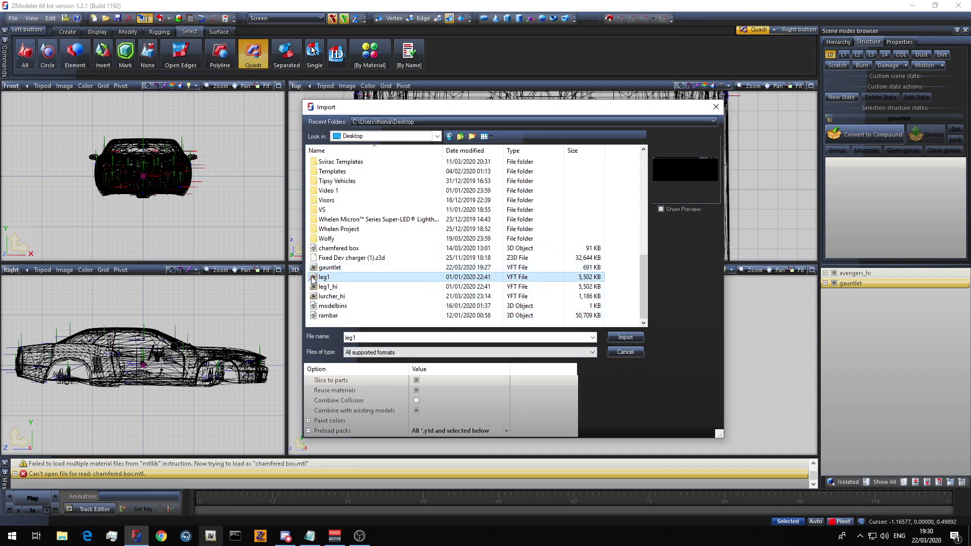
pyautogui.click(626, 338)
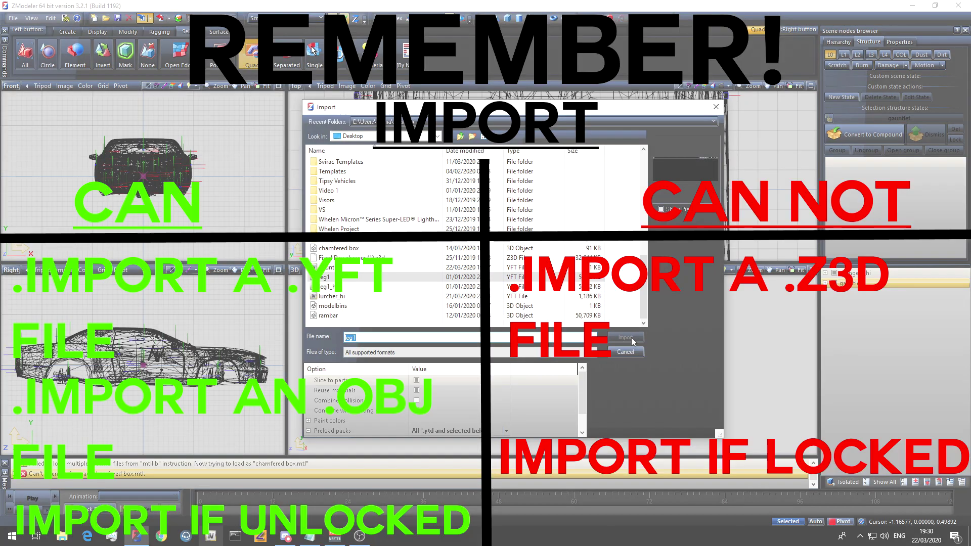
# Import the gauntlet YFT from the desktop and expand its node to show the chassis.
pyautogui.click(372, 268)
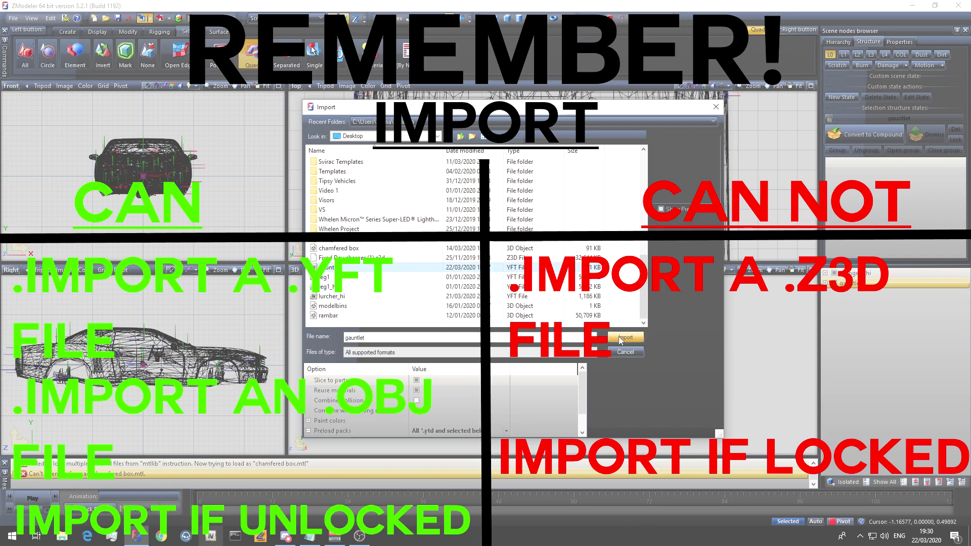
pyautogui.click(622, 338)
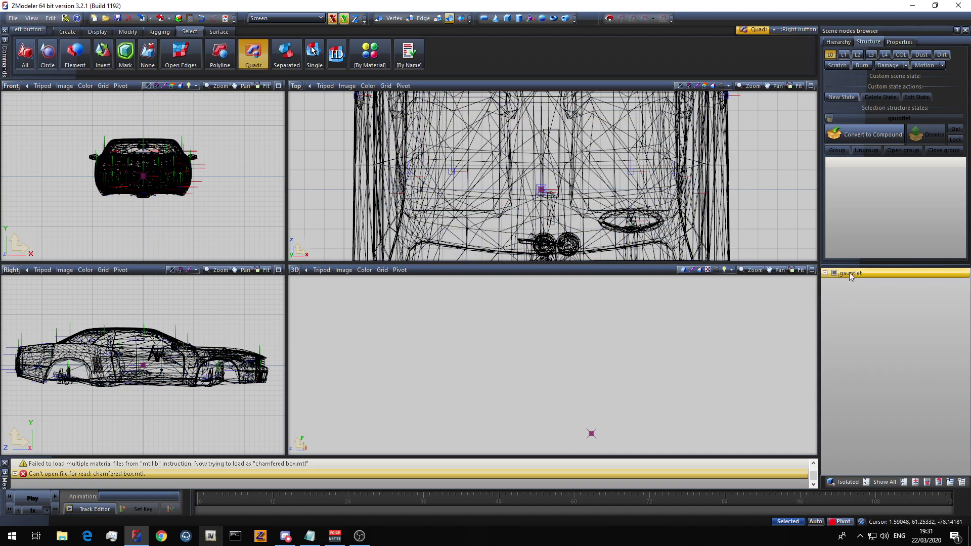
pyautogui.click(825, 273)
# Collapse the gauntlet node and rename it to 'tutorial'.
pyautogui.click(825, 273)
pyautogui.click(826, 273)
pyautogui.doubleClick(888, 274)
pyautogui.doubleClick(886, 274)
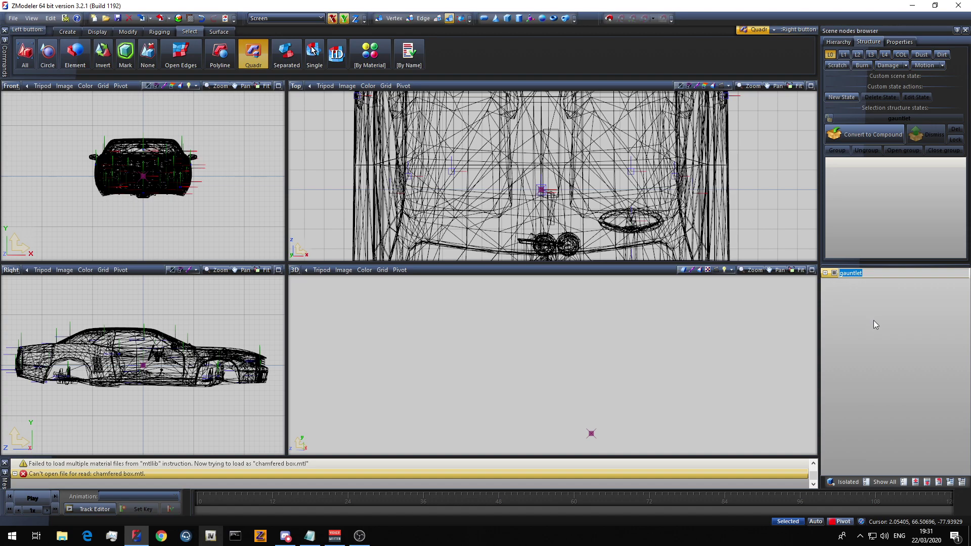
pyautogui.write('tutorial')
pyautogui.press('Return')
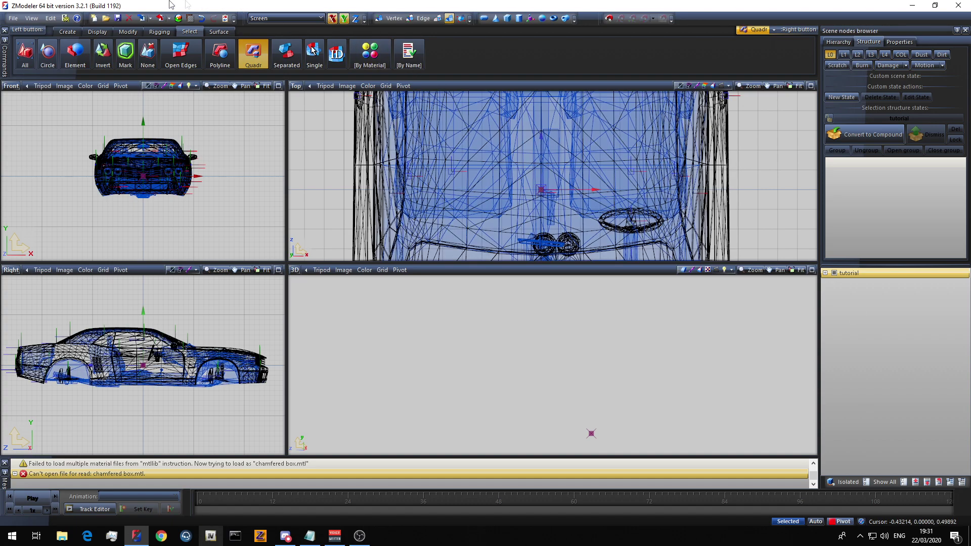
pyautogui.click(13, 18)
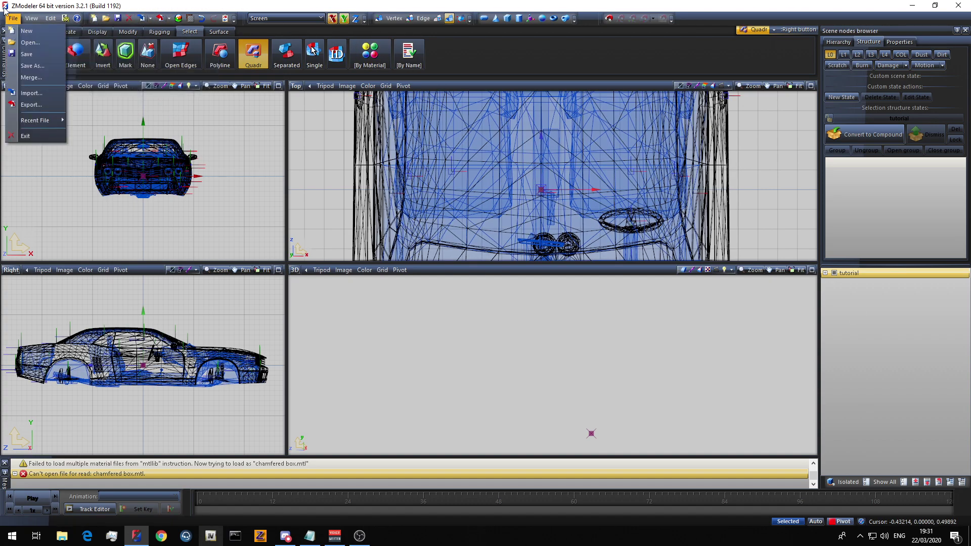
# Export the model to the Desktop as a GTA Rage YFT file named 'tutorial'.
pyautogui.click(31, 105)
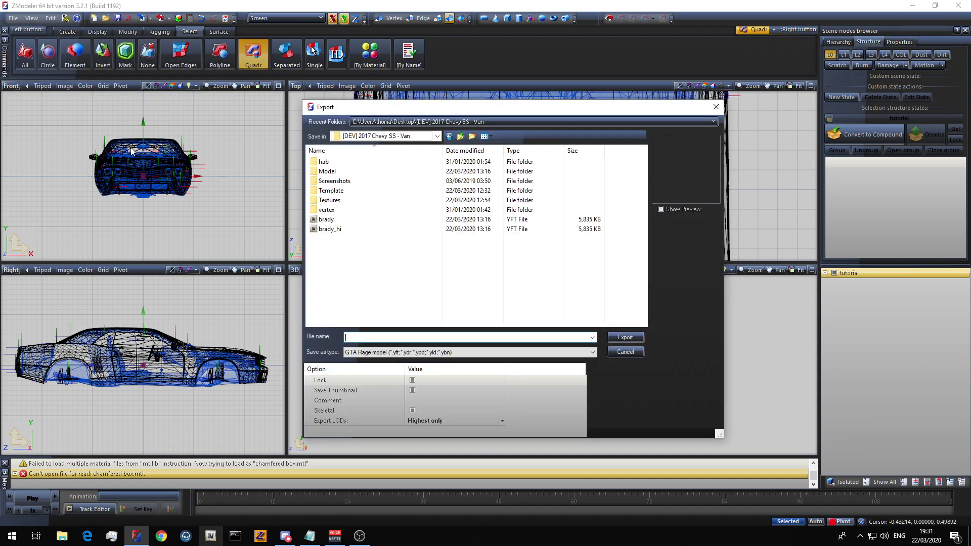
pyautogui.click(384, 136)
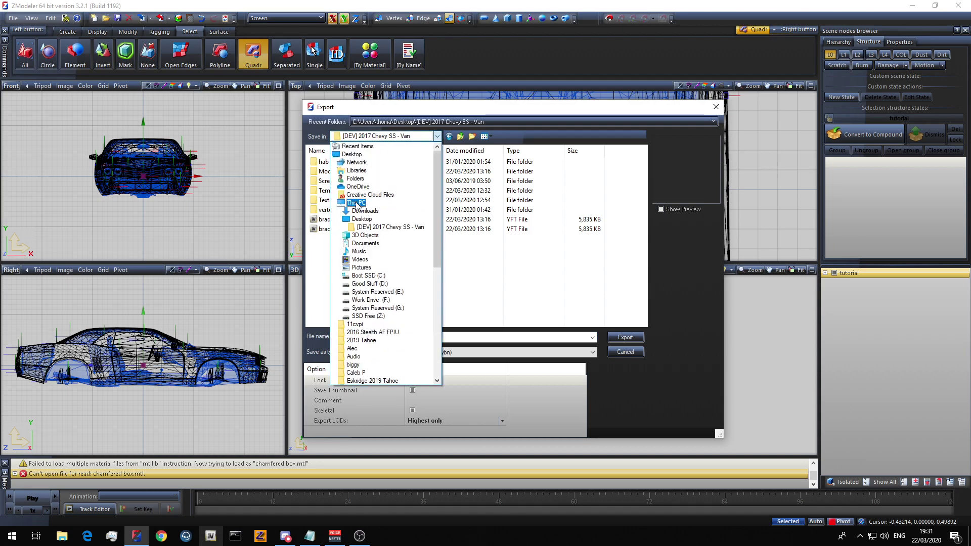
pyautogui.click(362, 219)
pyautogui.click(387, 337)
pyautogui.write('tutorial')
pyautogui.press('Return')
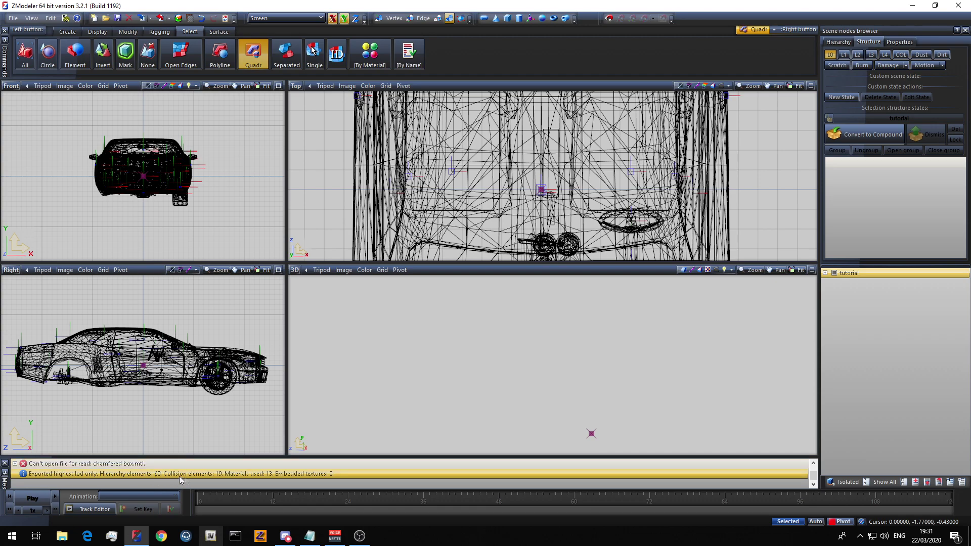
# Rename the top node to 'ttutorial' and select the whole car model.
pyautogui.doubleClick(881, 273)
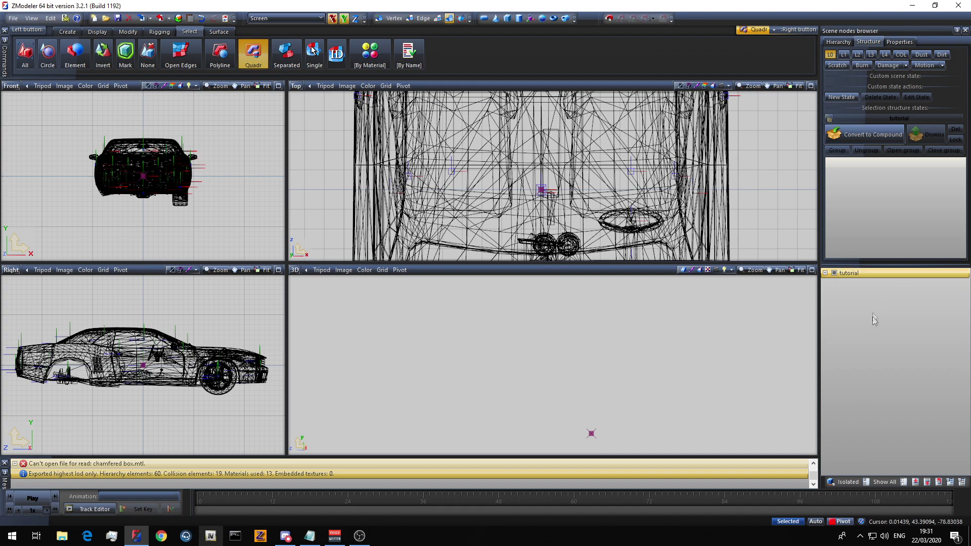
pyautogui.hotkey('ctrl', 'a')
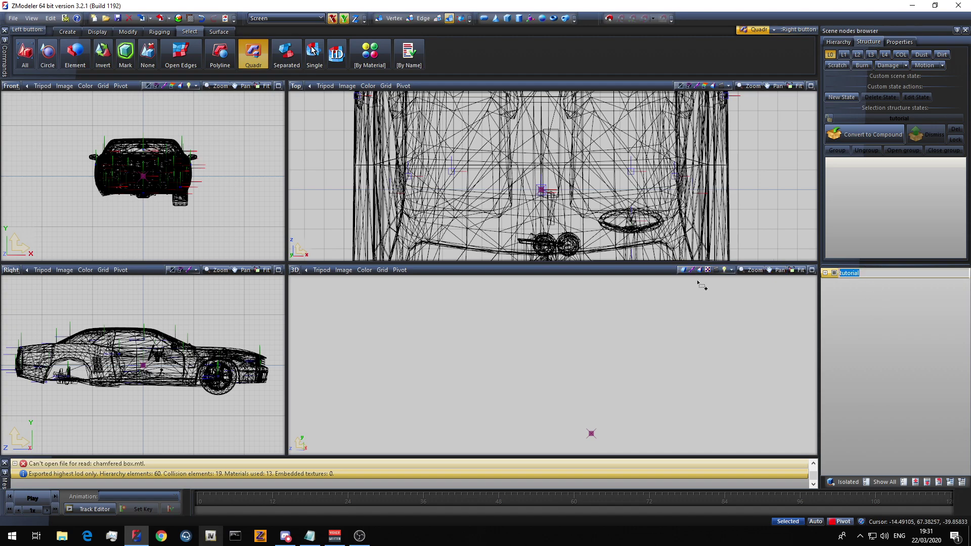
pyautogui.press('Home')
pyautogui.write('t')
pyautogui.press('Return')
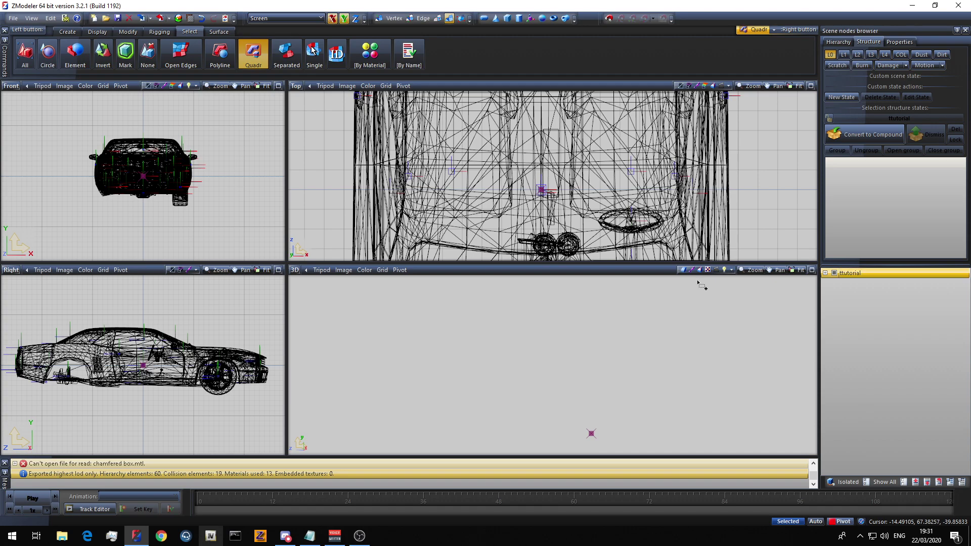
pyautogui.hotkey('ctrl', 'a')
# Export the model over the existing tutorial.yft on the Desktop, confirming the replacement.
pyautogui.click(161, 18)
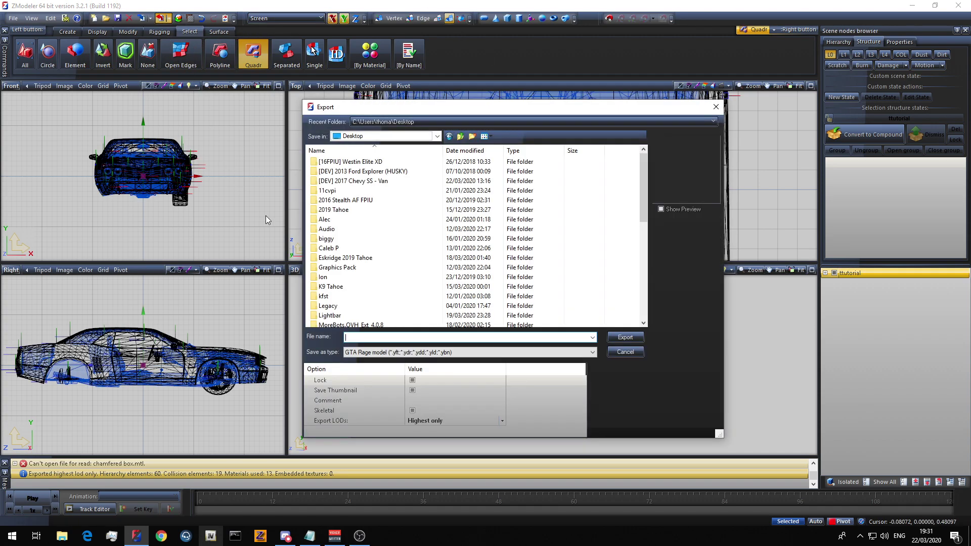
pyautogui.scroll(10, 401, 289)
pyautogui.click(368, 337)
pyautogui.write('t')
pyautogui.click(375, 366)
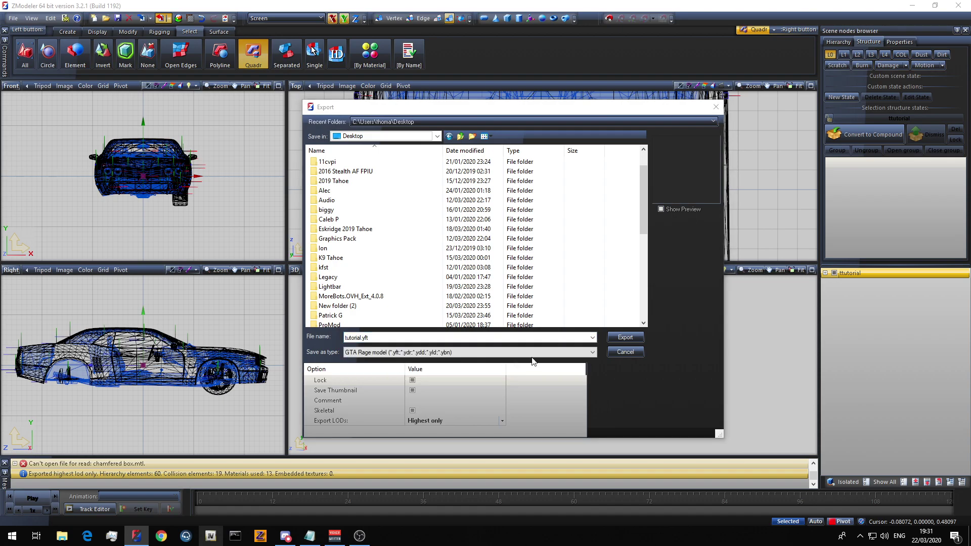
pyautogui.click(619, 343)
pyautogui.click(510, 269)
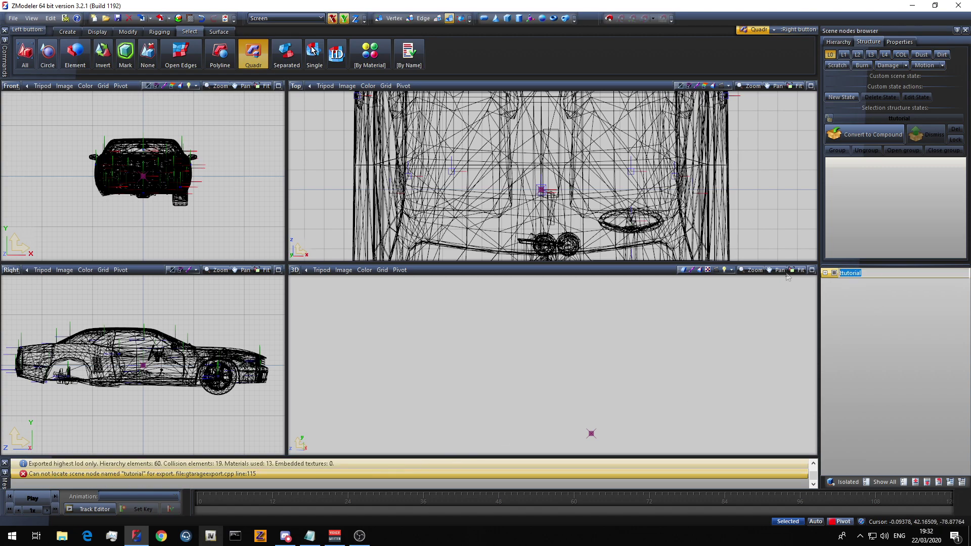
# Rename the node back to 'tutorial', select the whole model and reopen the export browser.
pyautogui.doubleClick(842, 278)
pyautogui.press('BackSpace')
pyautogui.press('Return')
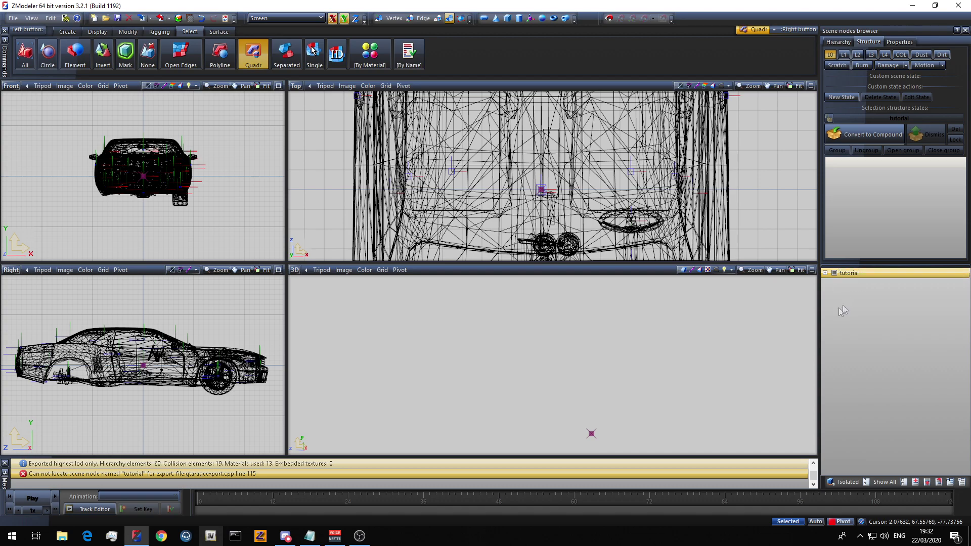
pyautogui.click(162, 332)
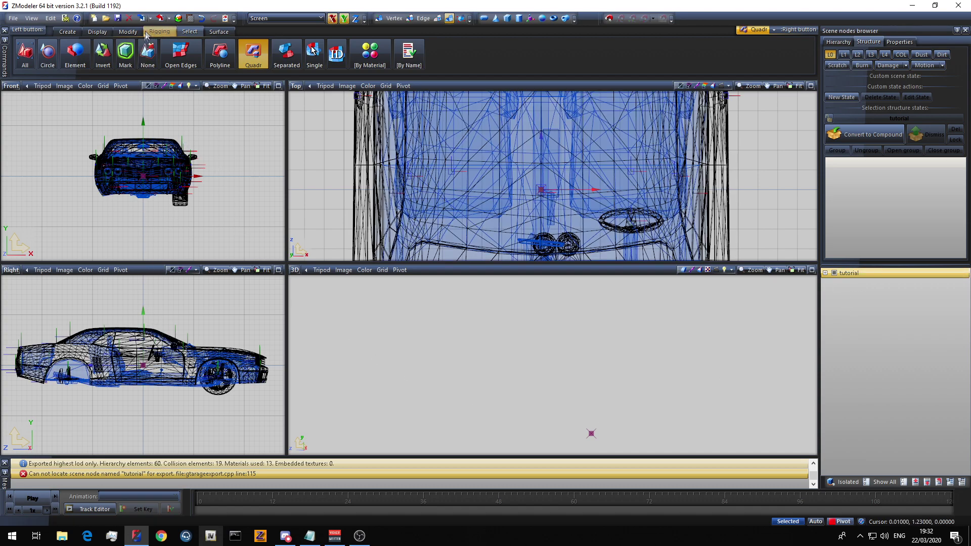
pyautogui.click(161, 18)
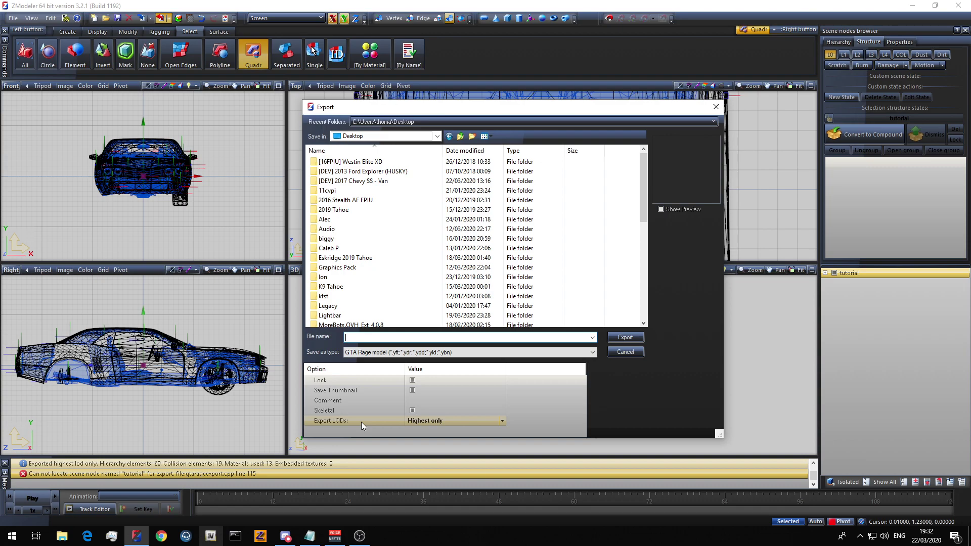
# Export the model as Wavefront OBJ 'tutorial' with Export LODs set to Highest only.
pyautogui.click(501, 422)
pyautogui.click(501, 422)
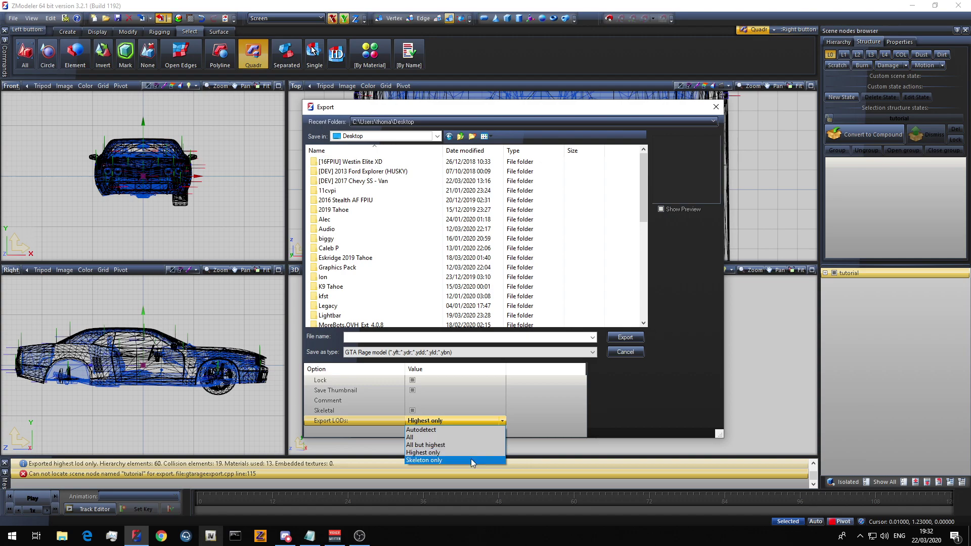
pyautogui.click(443, 453)
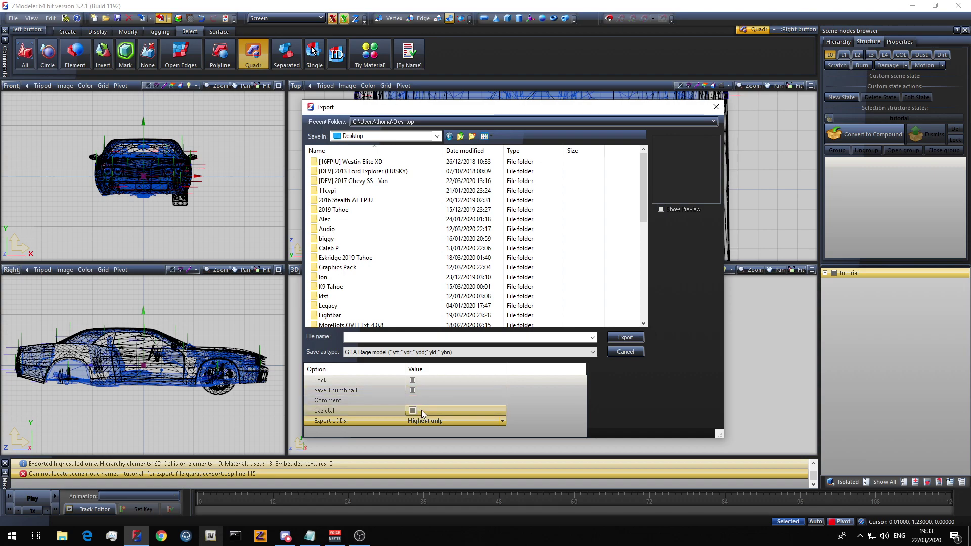
pyautogui.click(582, 354)
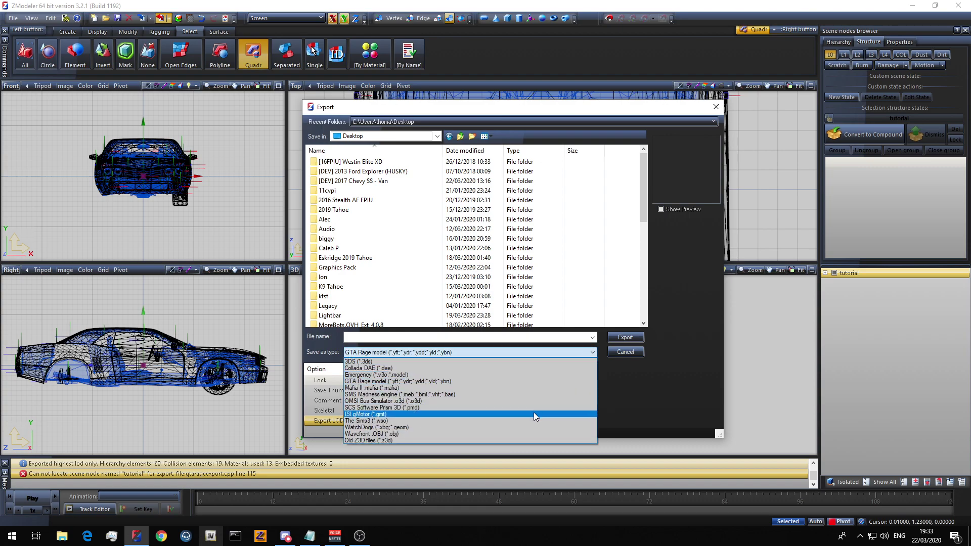
pyautogui.click(521, 434)
pyautogui.click(434, 337)
pyautogui.write('tutorial')
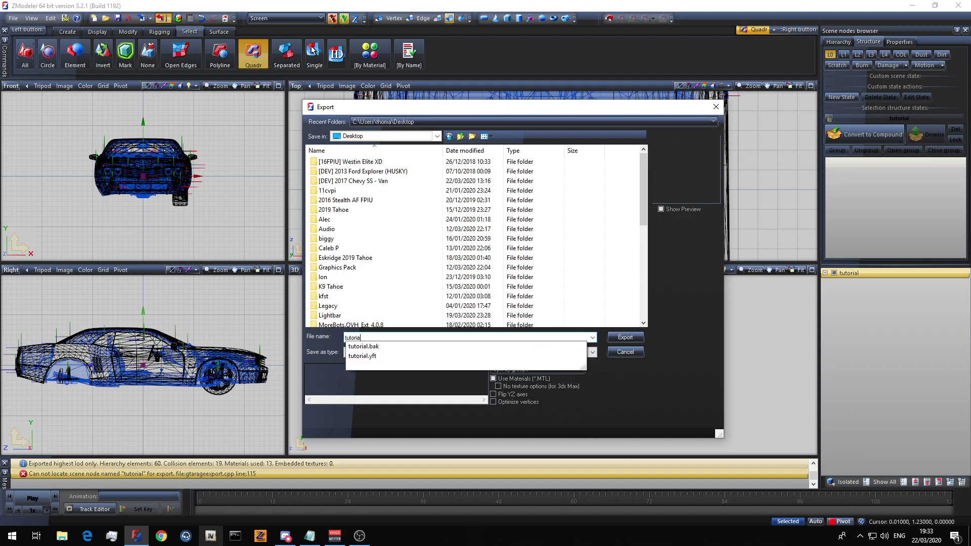
pyautogui.press('Return')
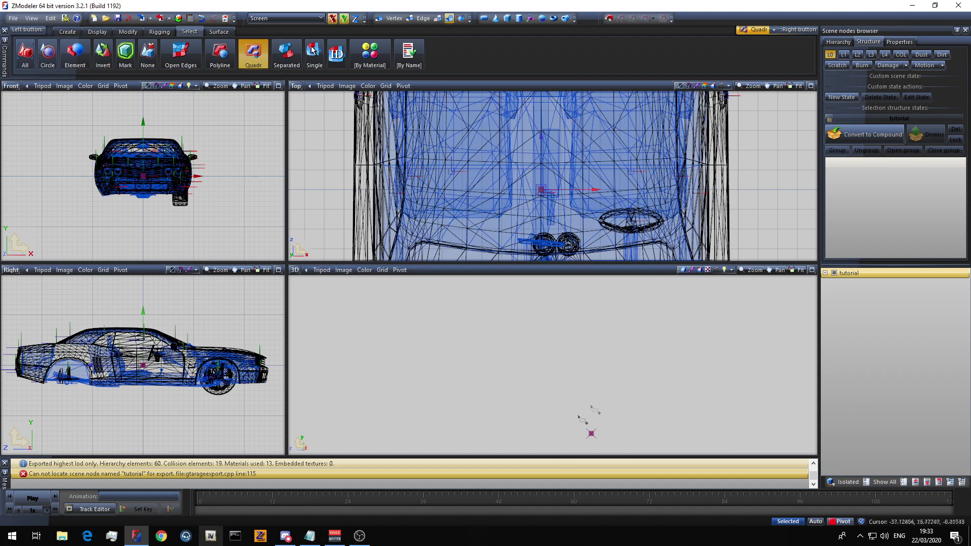
pyautogui.click(959, 6)
# Close ZModeler3 without saving and move the tutorial OBJ and MTL icons together below centre.
pyautogui.click(512, 296)
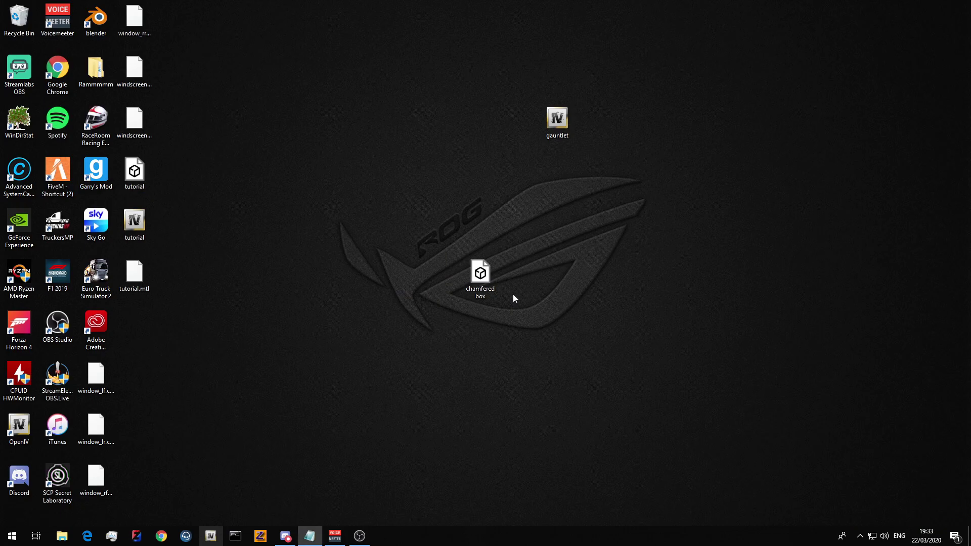
pyautogui.moveTo(134, 223); pyautogui.dragTo(286, 379)
pyautogui.moveTo(134, 276); pyautogui.dragTo(251, 380)
pyautogui.moveTo(331, 419); pyautogui.dragTo(214, 348)
pyautogui.click(214, 348)
pyautogui.click(260, 389)
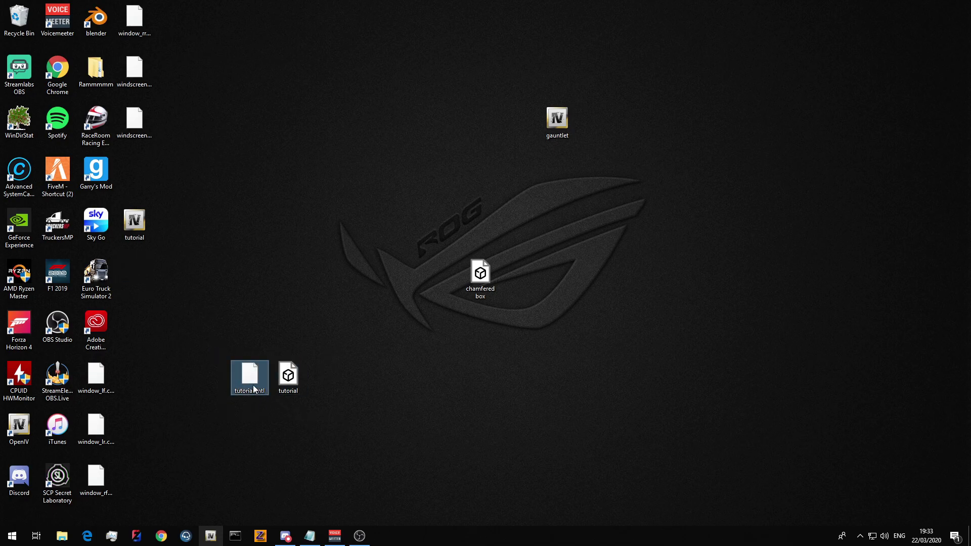